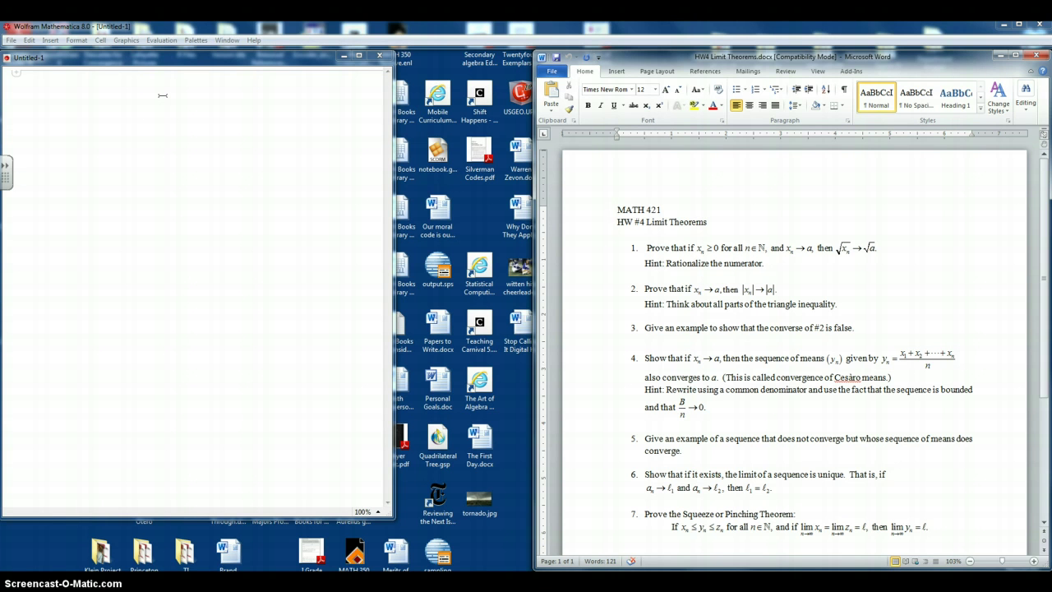
- Open the Basic Math Assistant palette and place it beside the notebook
left_click(199, 41)
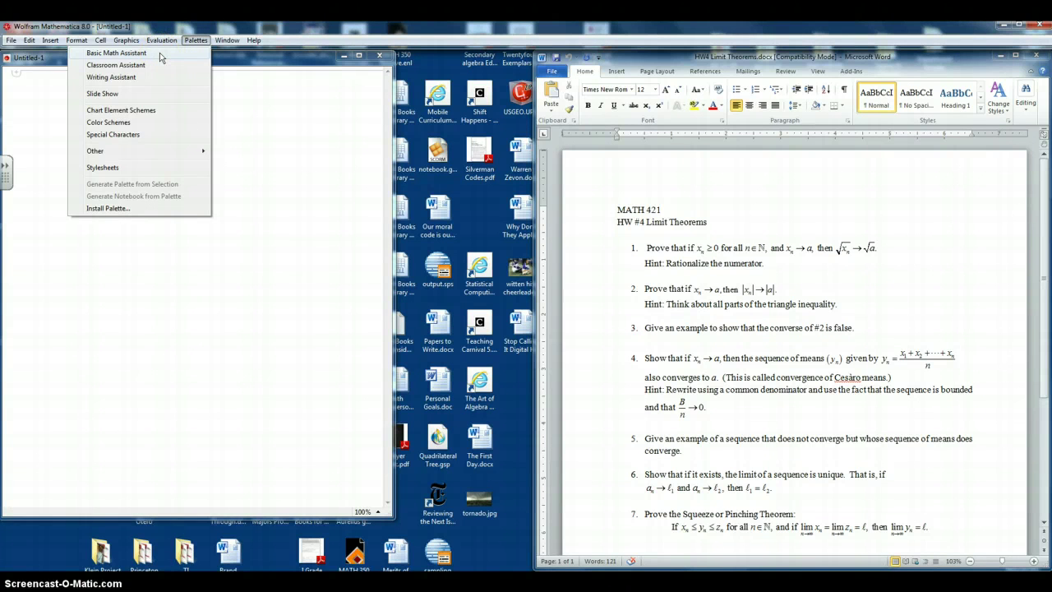
left_click(116, 53)
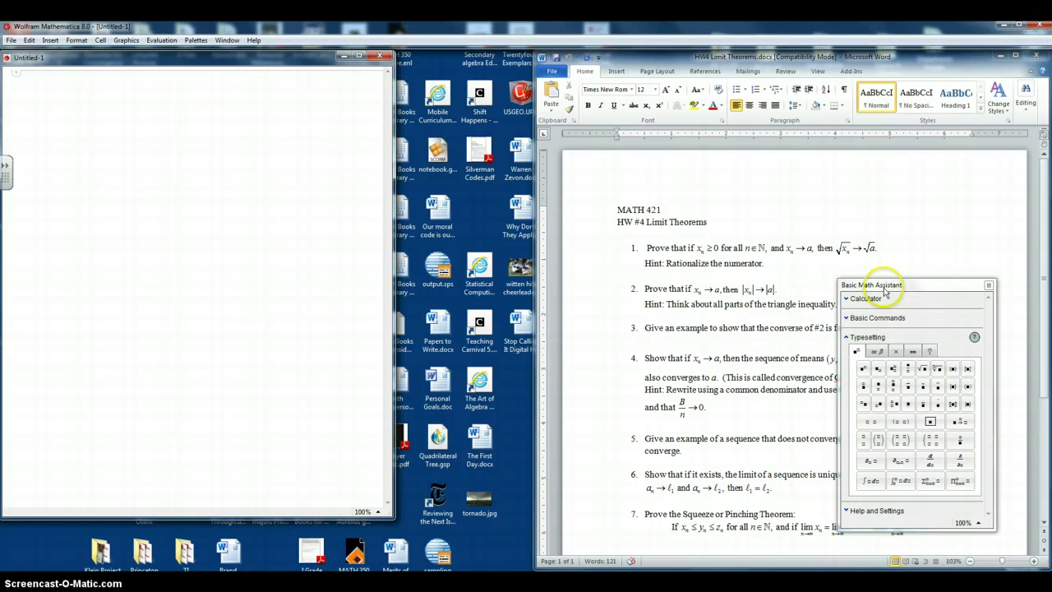
left_click_drag(884, 292, 443, 59)
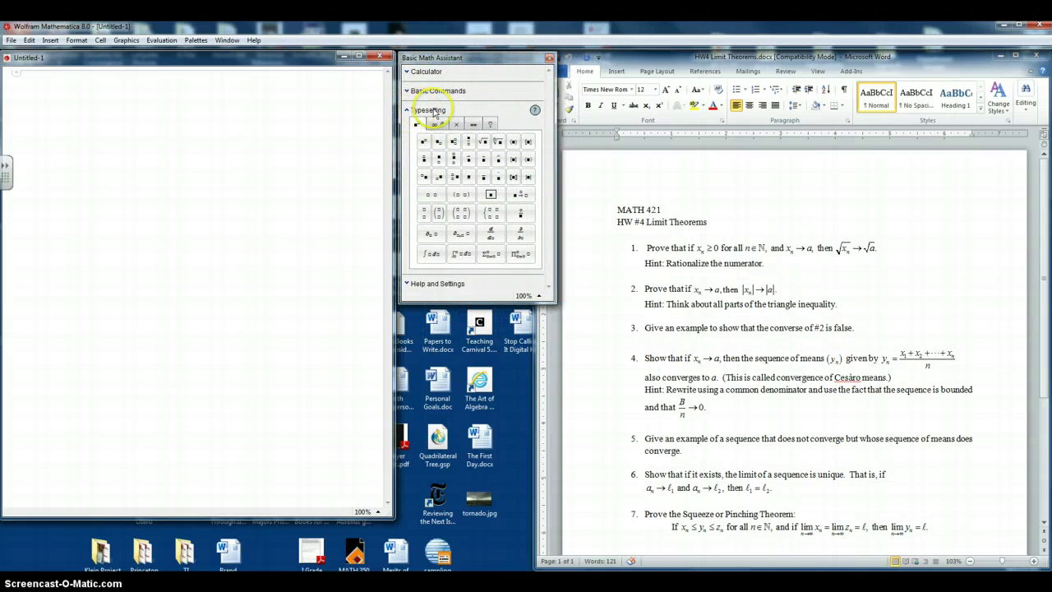
- Browse the palette's Typesetting symbol, operator and arrow tabs, ending on the templates
left_click(406, 112)
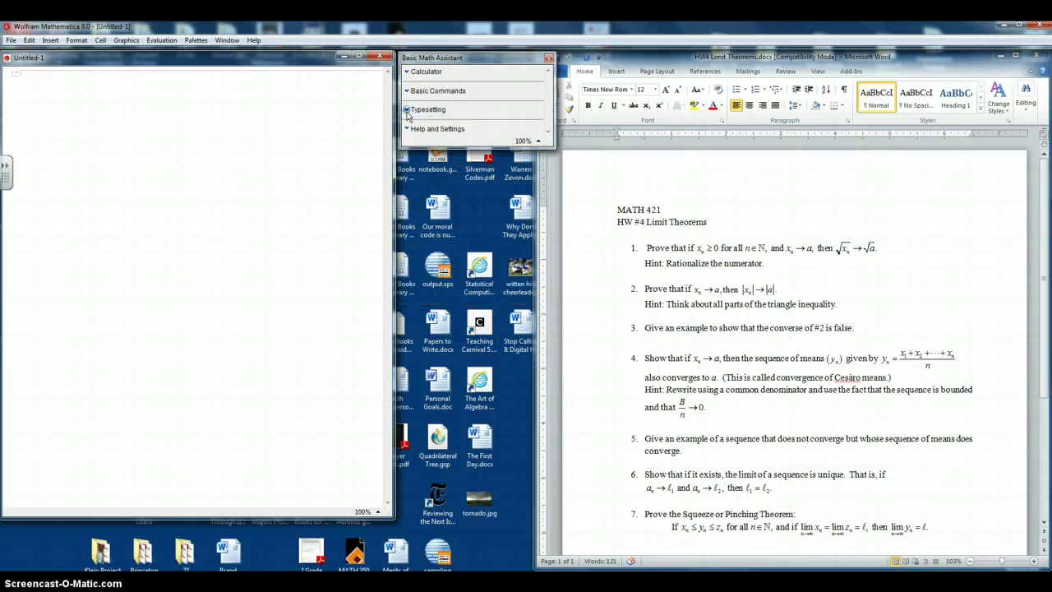
left_click(407, 111)
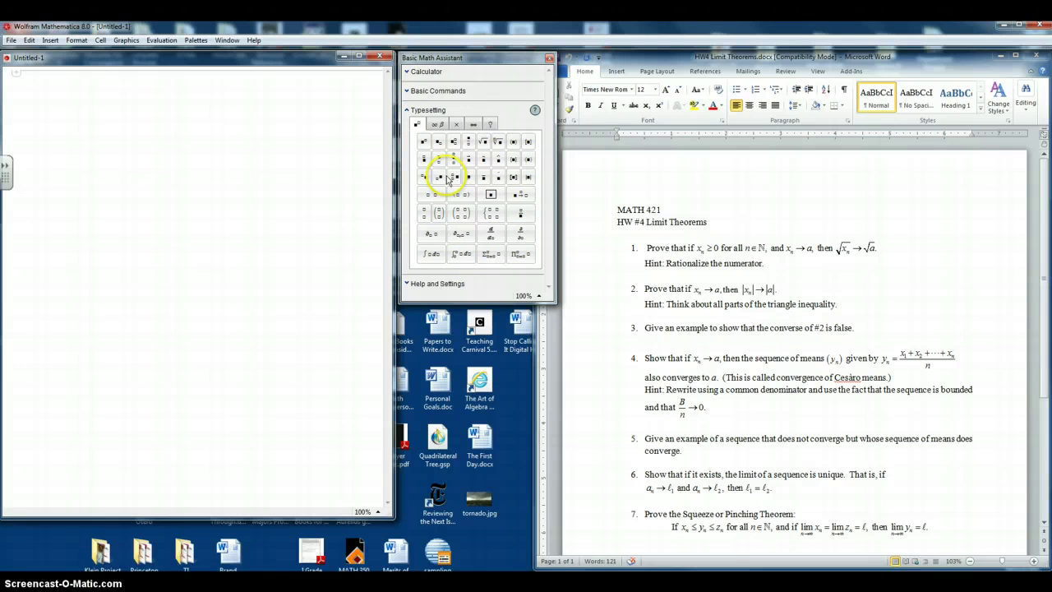
left_click(437, 124)
left_click(456, 125)
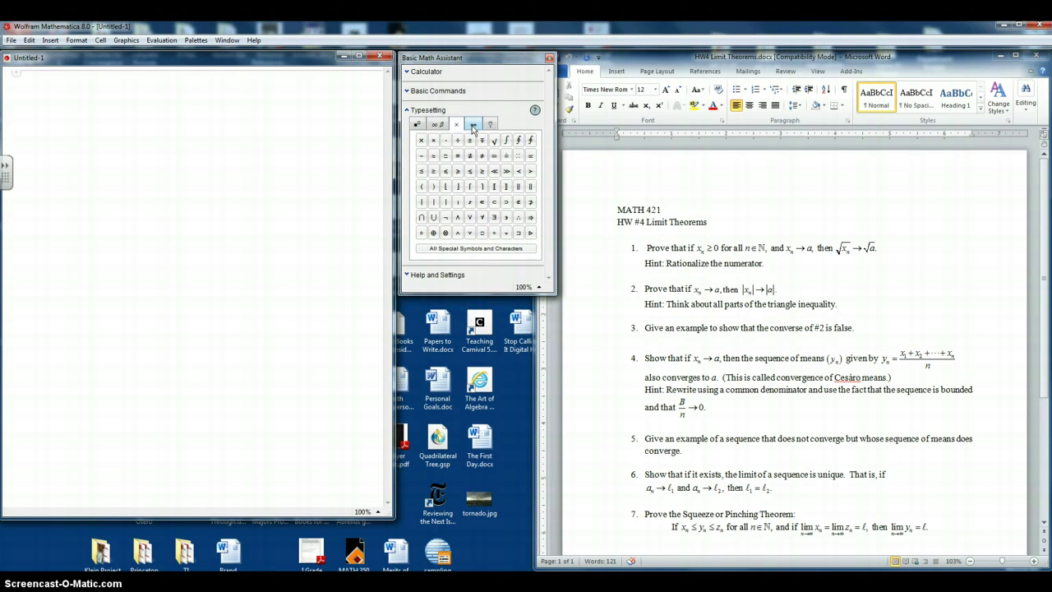
left_click(491, 125)
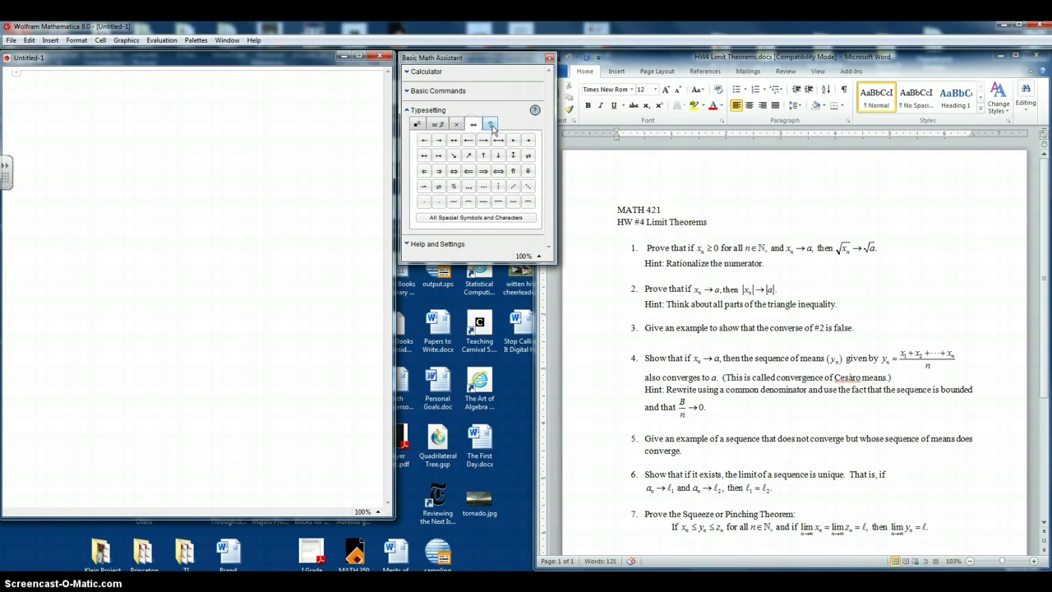
left_click(417, 125)
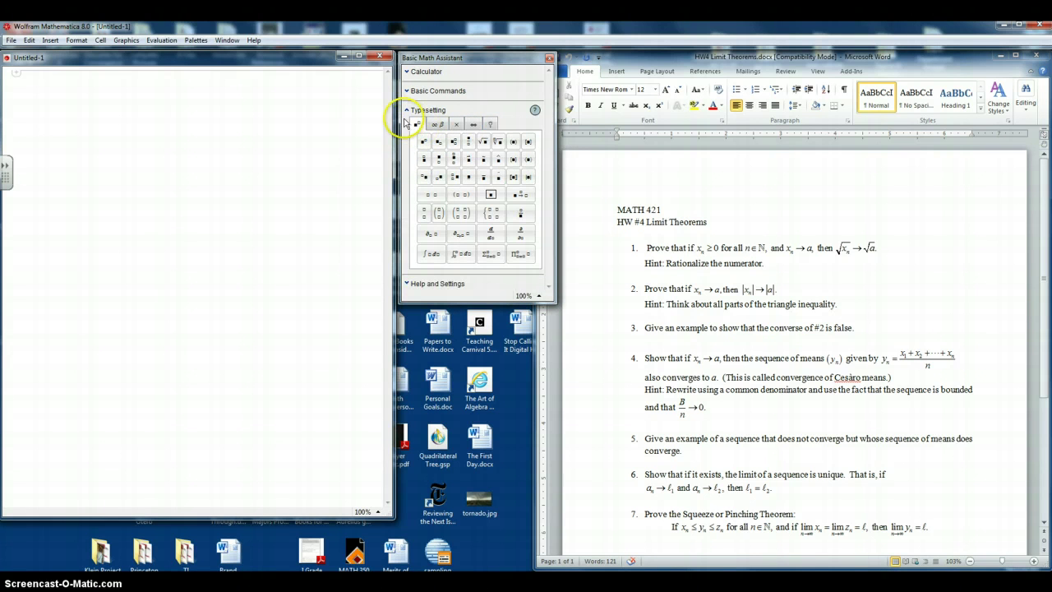
- Open the Writing Assistant palette and move it beside the math palette
left_click(200, 41)
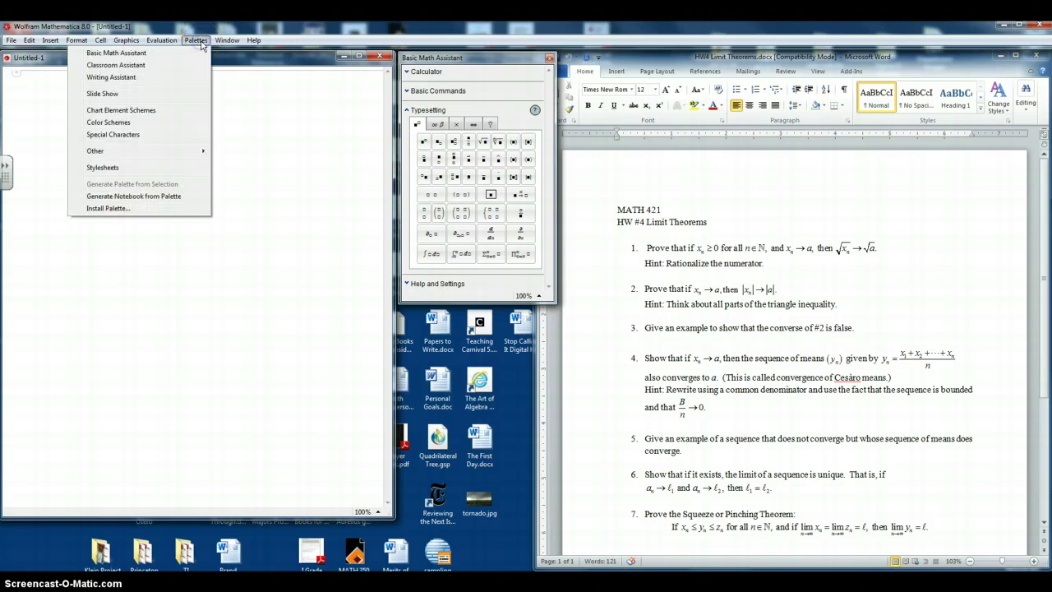
left_click(158, 77)
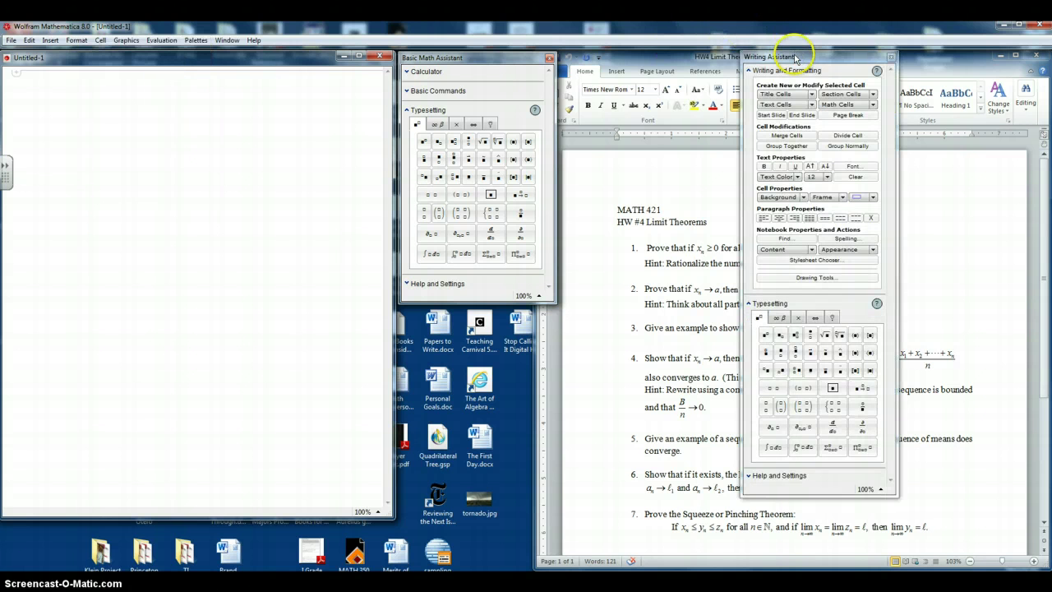
left_click_drag(791, 50, 612, 59)
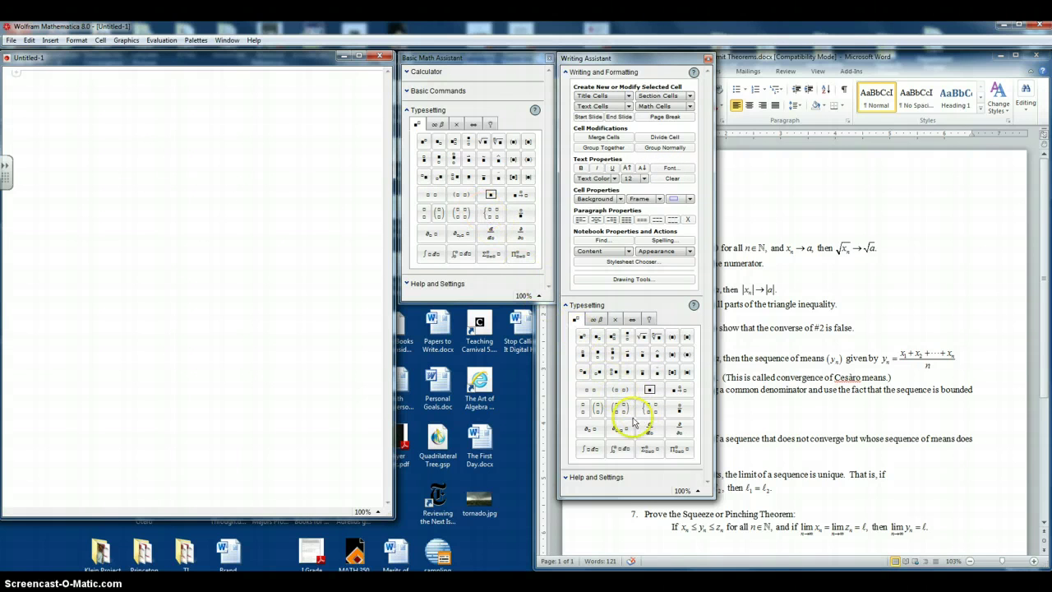
- Open the Basic Math Input palette from Palettes > Other and place it below the assistant
left_click(195, 41)
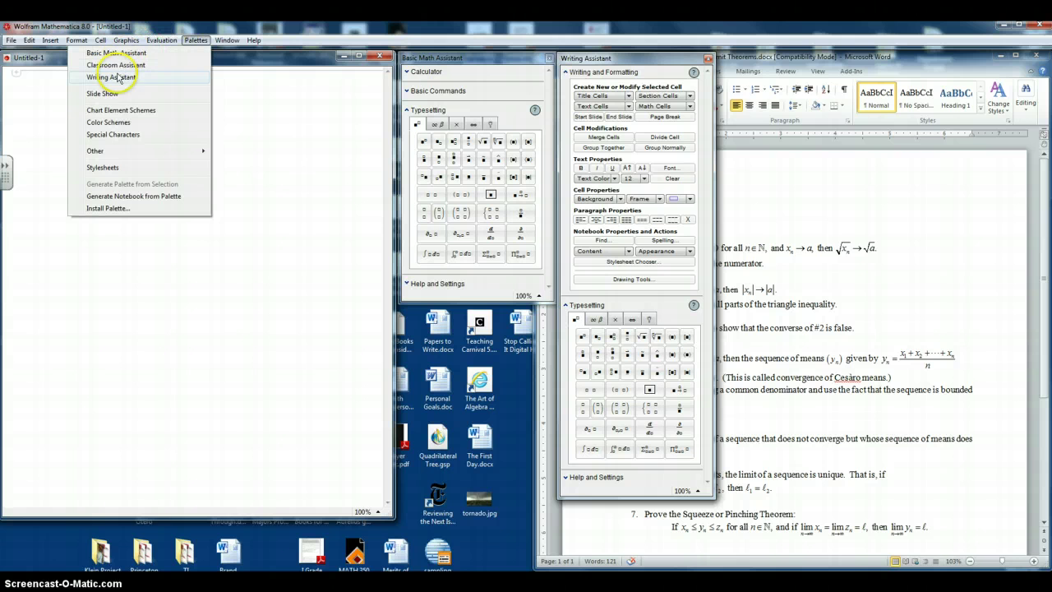
mouse_move(147, 154)
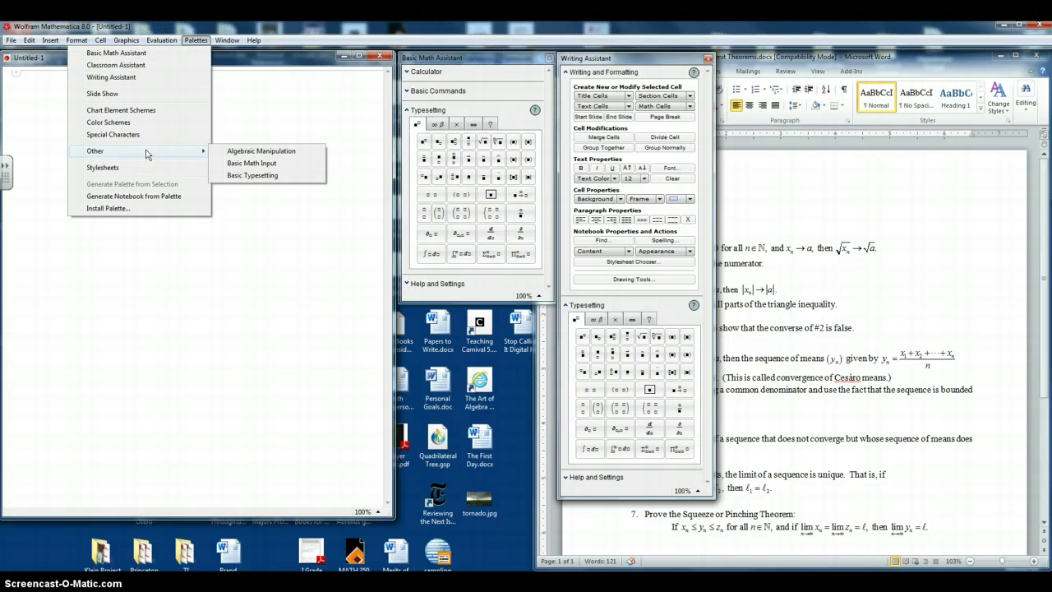
left_click(249, 164)
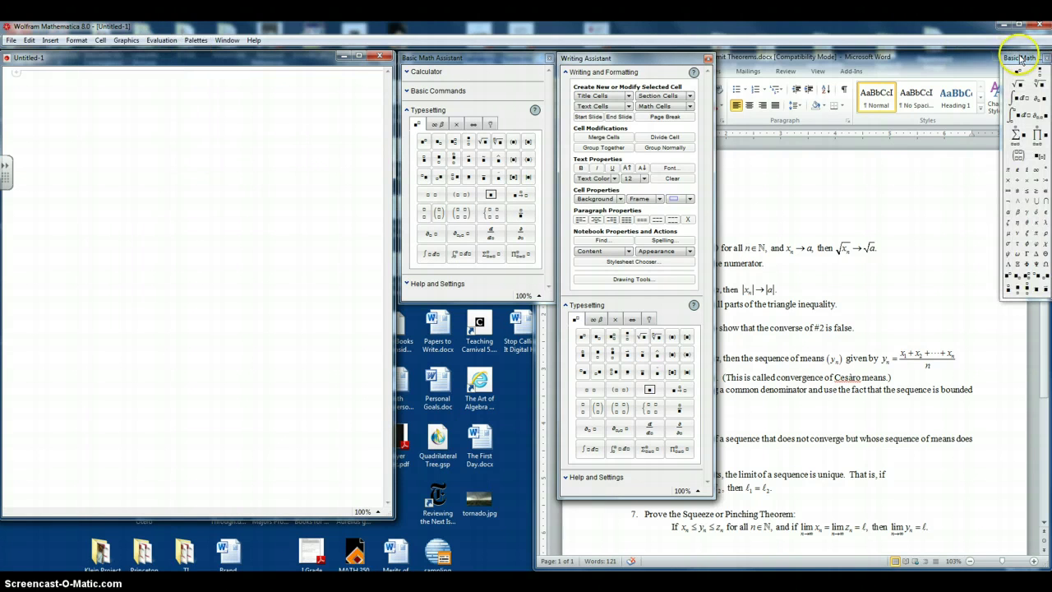
left_click_drag(720, 173, 424, 309)
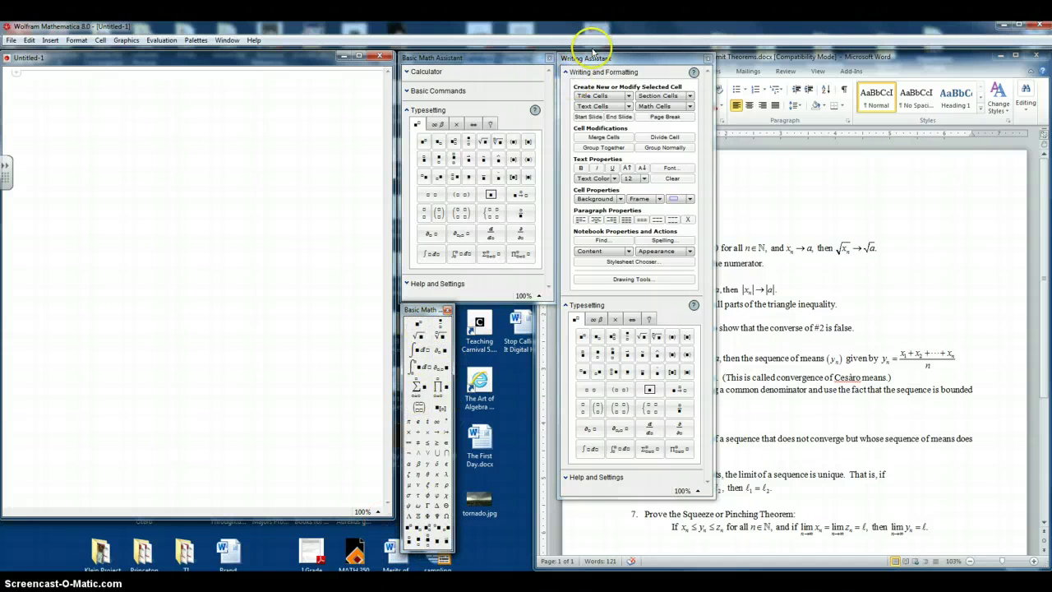
- Close the Writing Assistant palette and type 'Prove that if' in the empty notebook
left_click(707, 59)
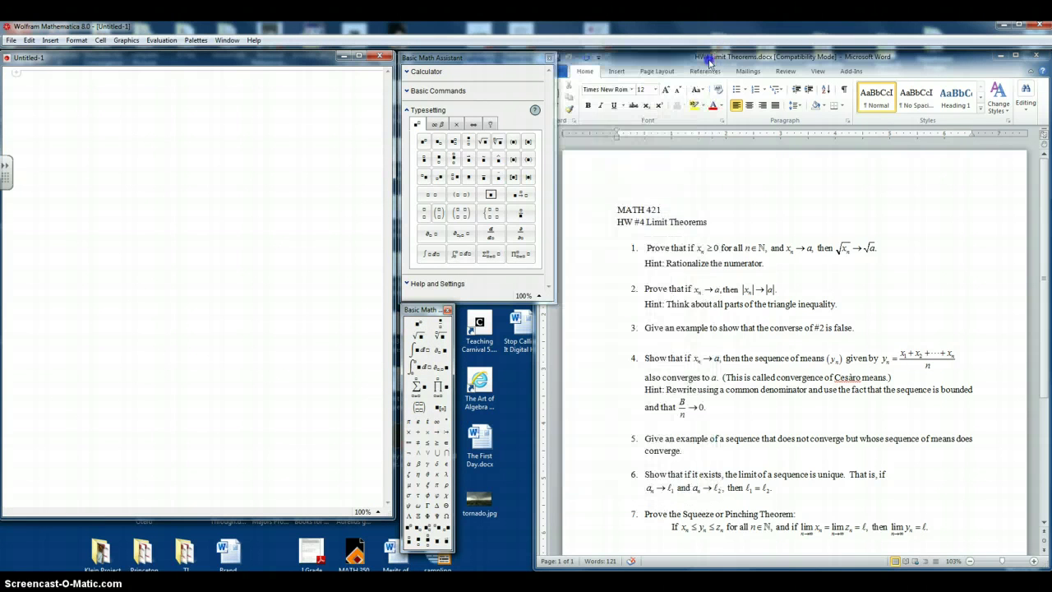
left_click(577, 104)
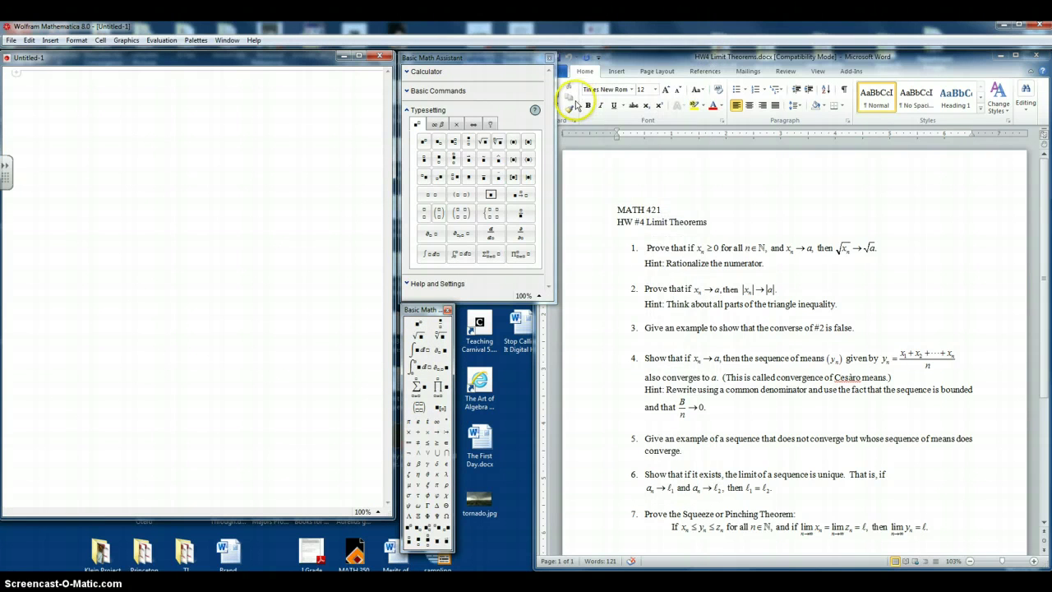
left_click(85, 90)
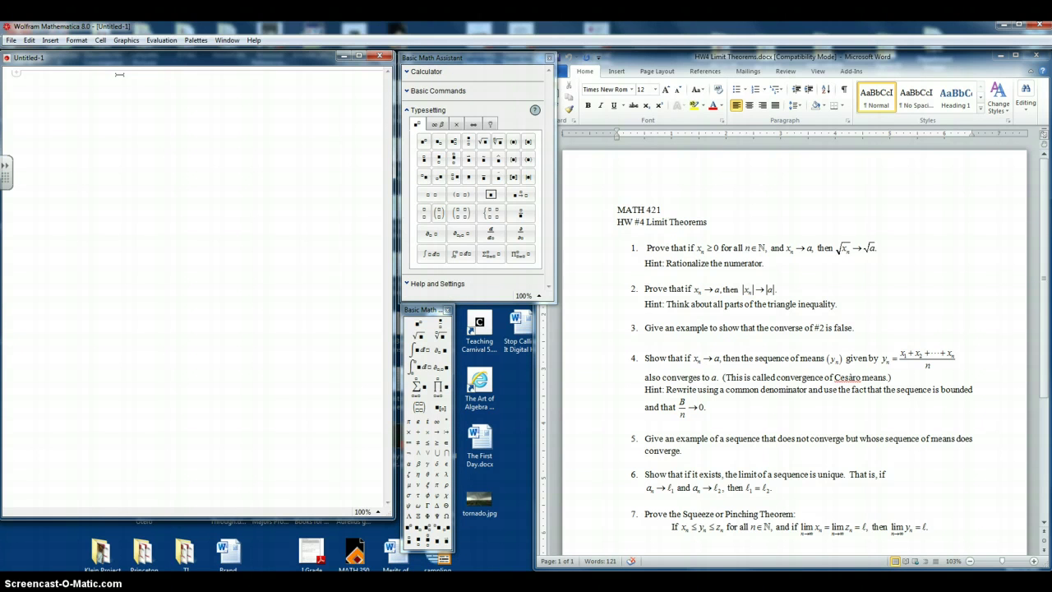
type("Prove that if")
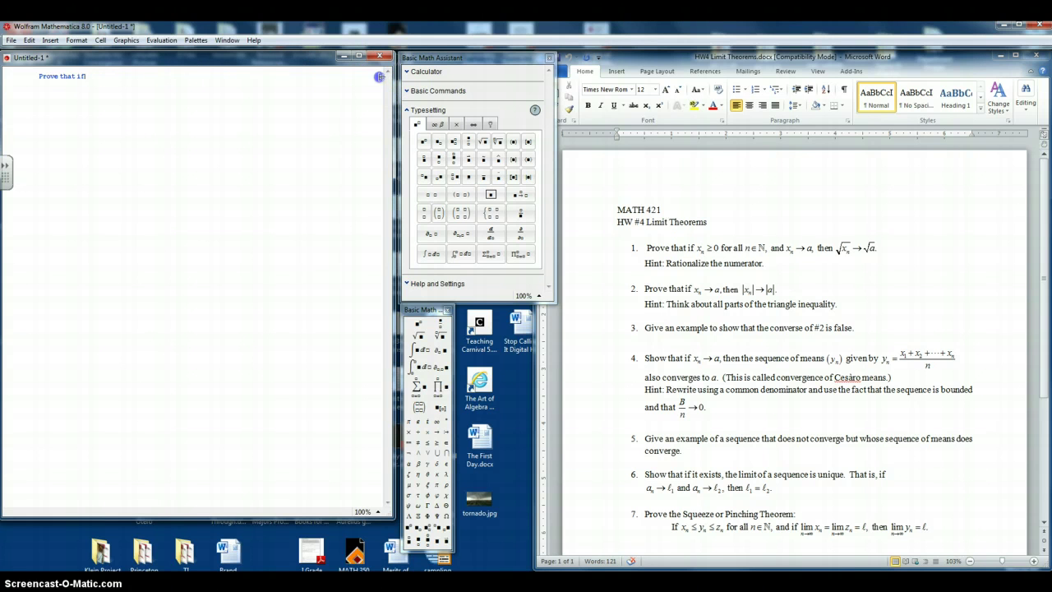
- Apply Format > Style > Text to the 'Prove that if' cell, then return to its end
left_click(378, 76)
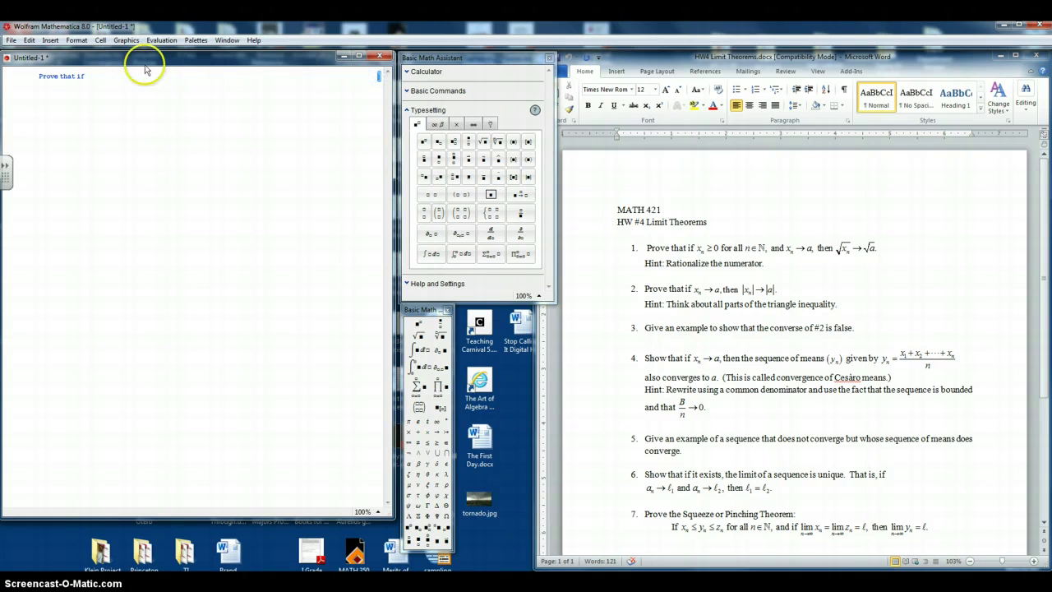
left_click(77, 41)
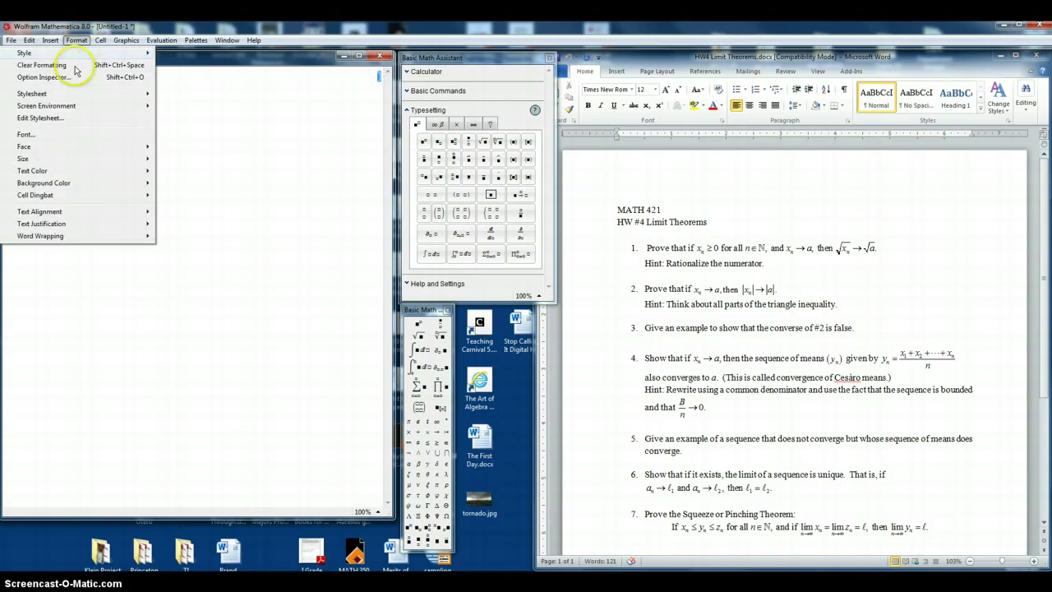
mouse_move(66, 53)
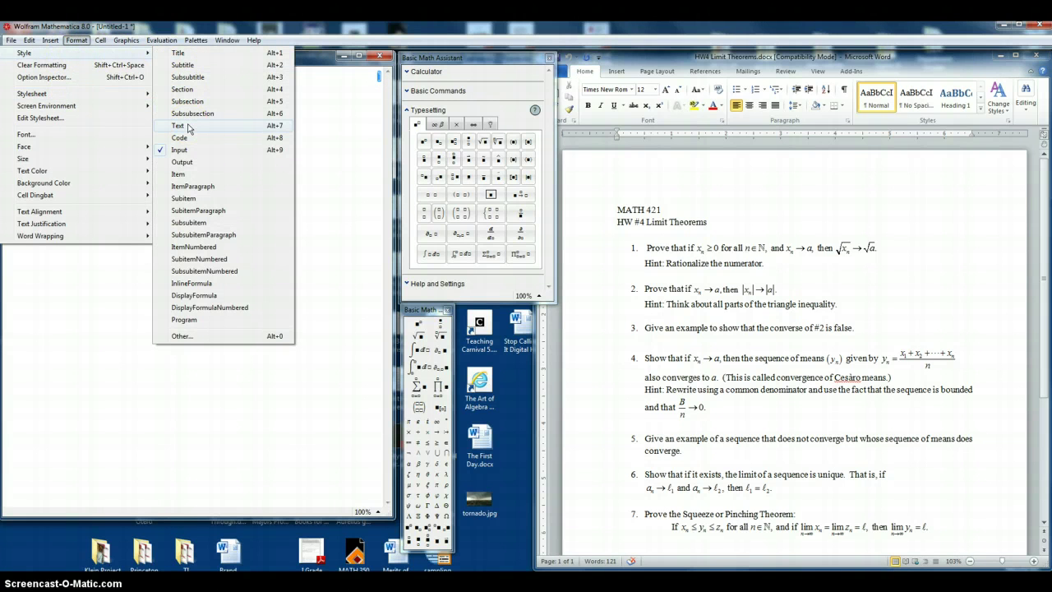
mouse_move(188, 127)
left_mouse_down()
mouse_move(182, 154)
mouse_move(178, 126)
left_mouse_up()
left_click(101, 74)
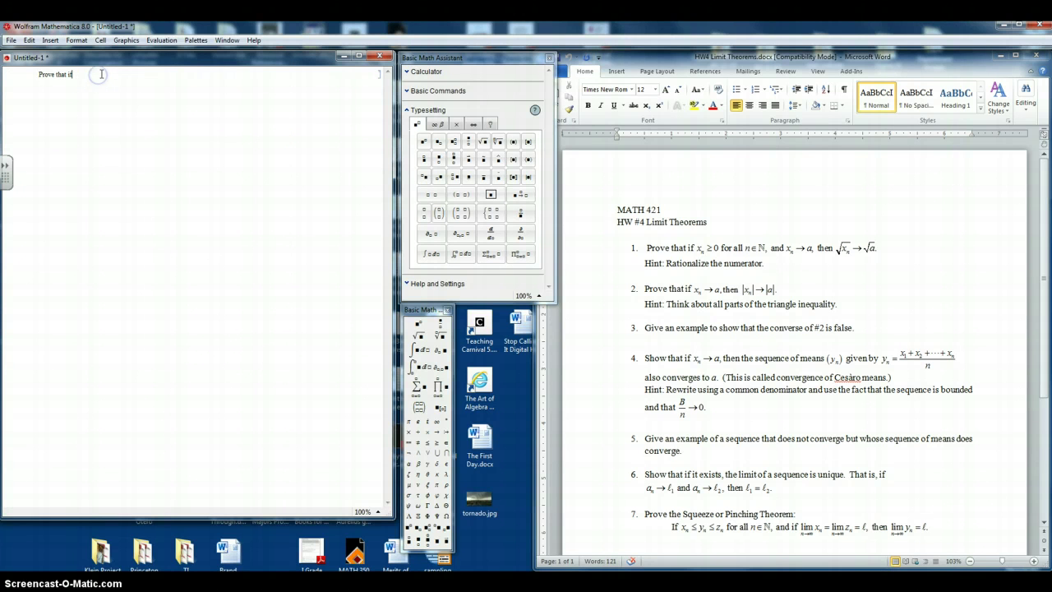
- Insert a subscript template and fill it to typeset x_n after 'Prove that if'
left_click(438, 143)
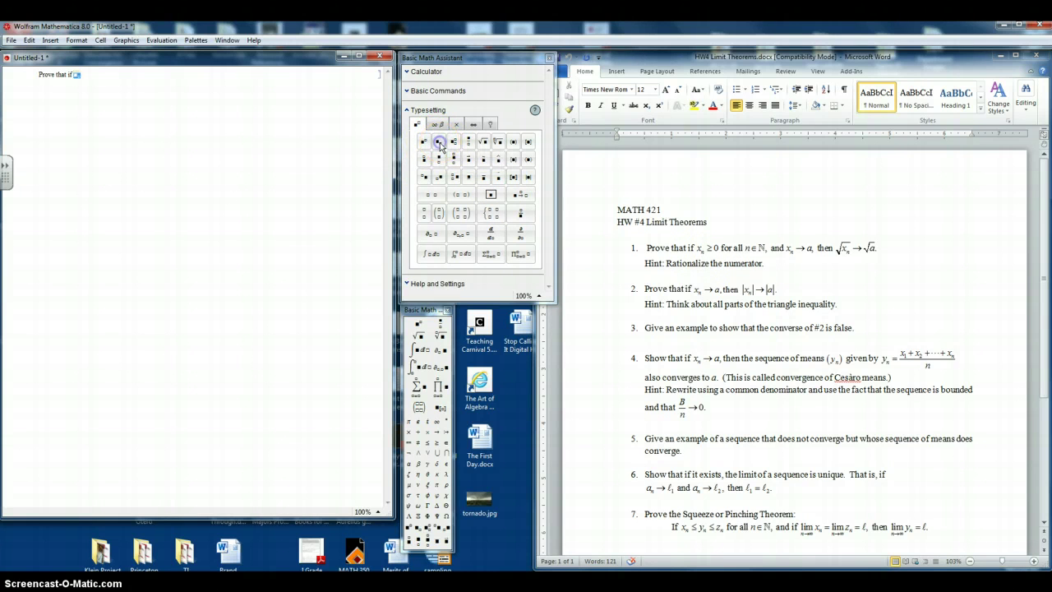
left_click(75, 77)
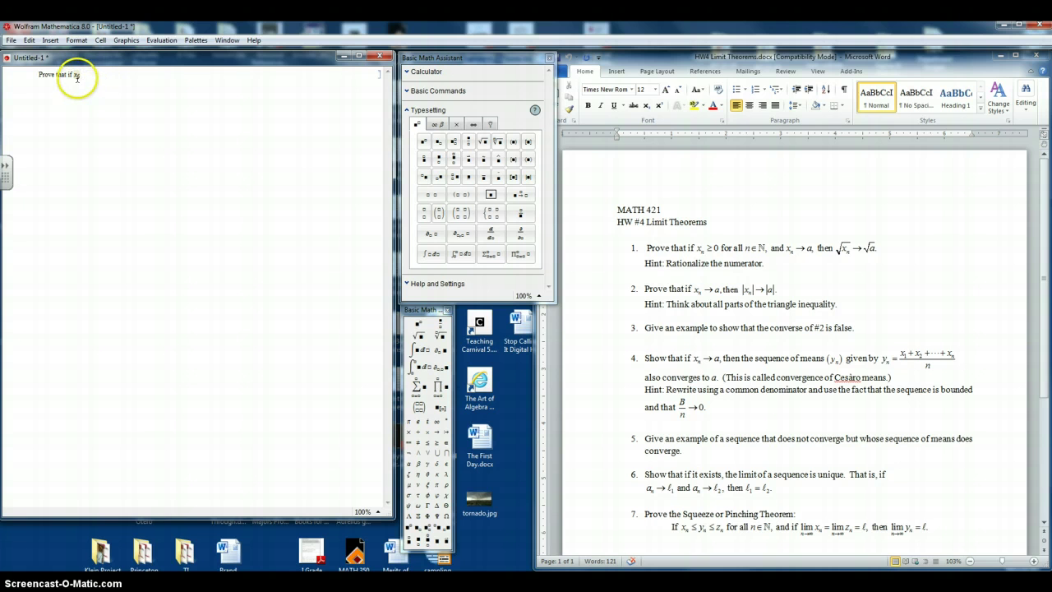
left_click(76, 77)
type("n")
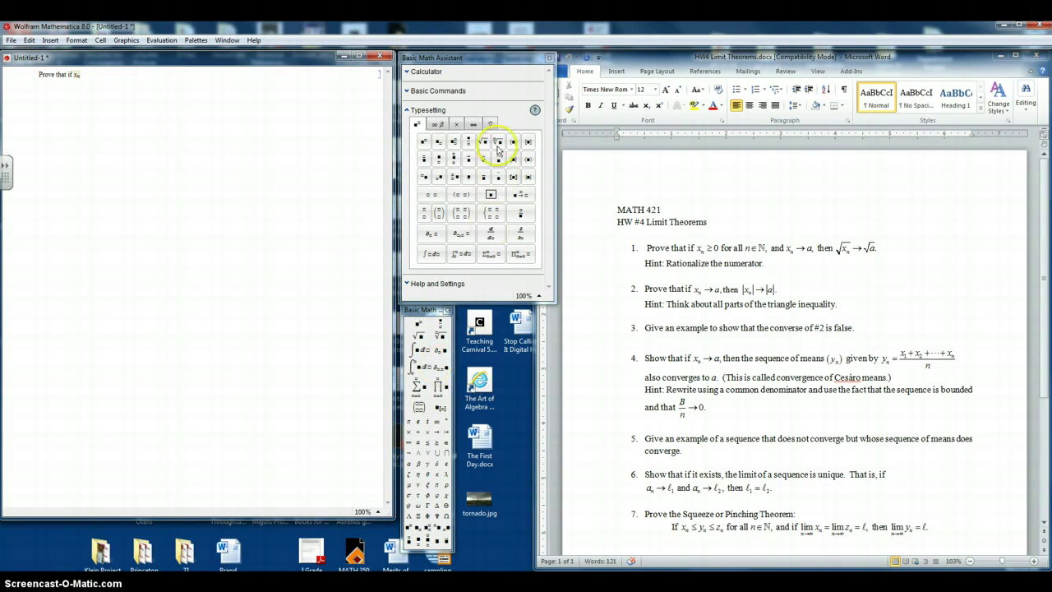
- Add '≥ 0' after x_n using the palette's relation symbols
left_click(440, 125)
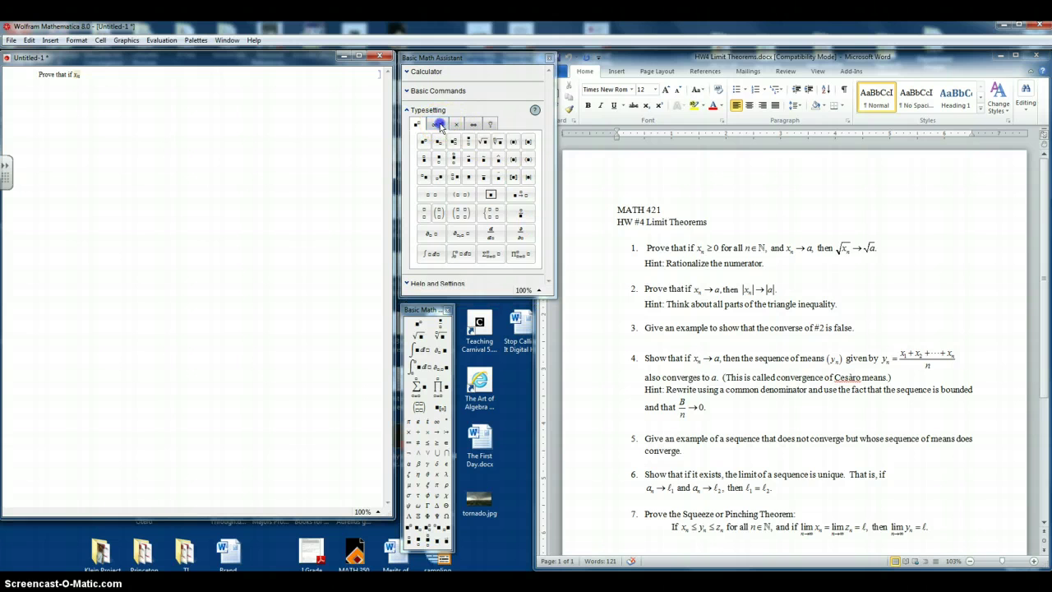
left_click(458, 124)
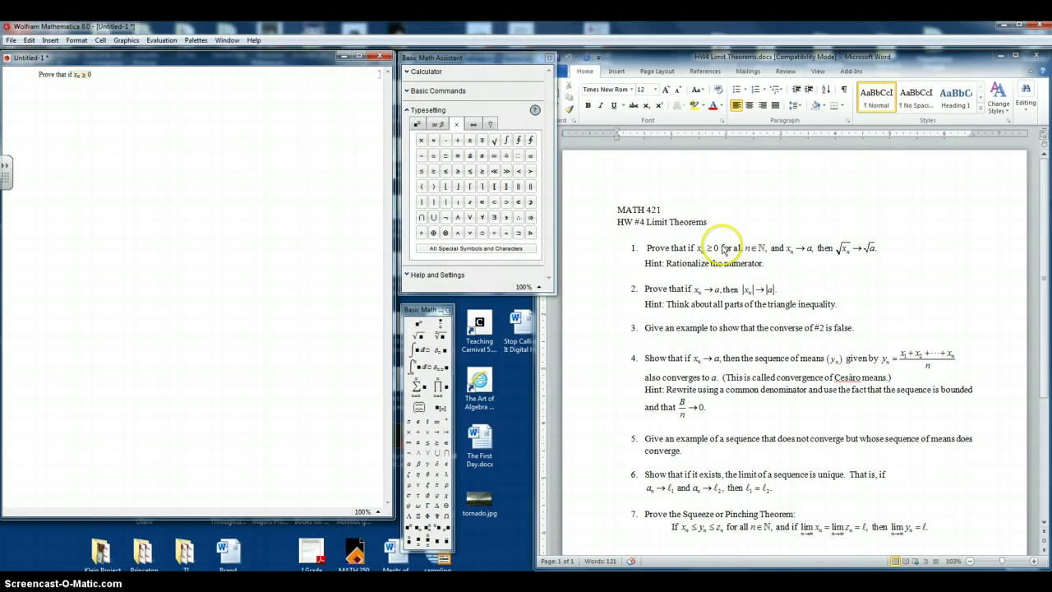
left_click(79, 74)
key("ctrl+minus")
type("n")
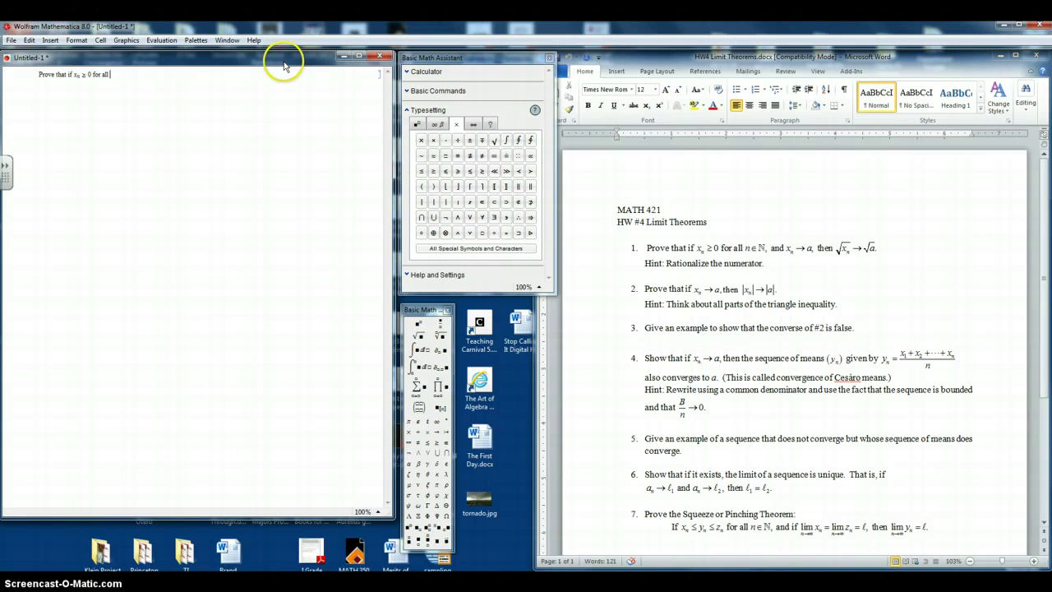
- Add 'for all n' after x_n ≥ 0, using a palette template for n
left_click(416, 125)
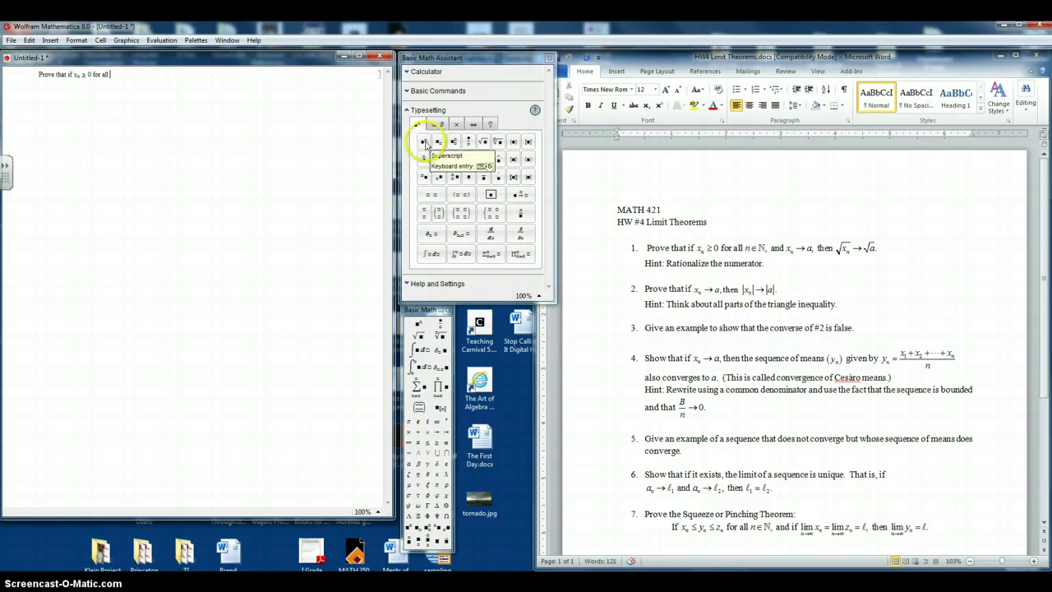
left_click(425, 144)
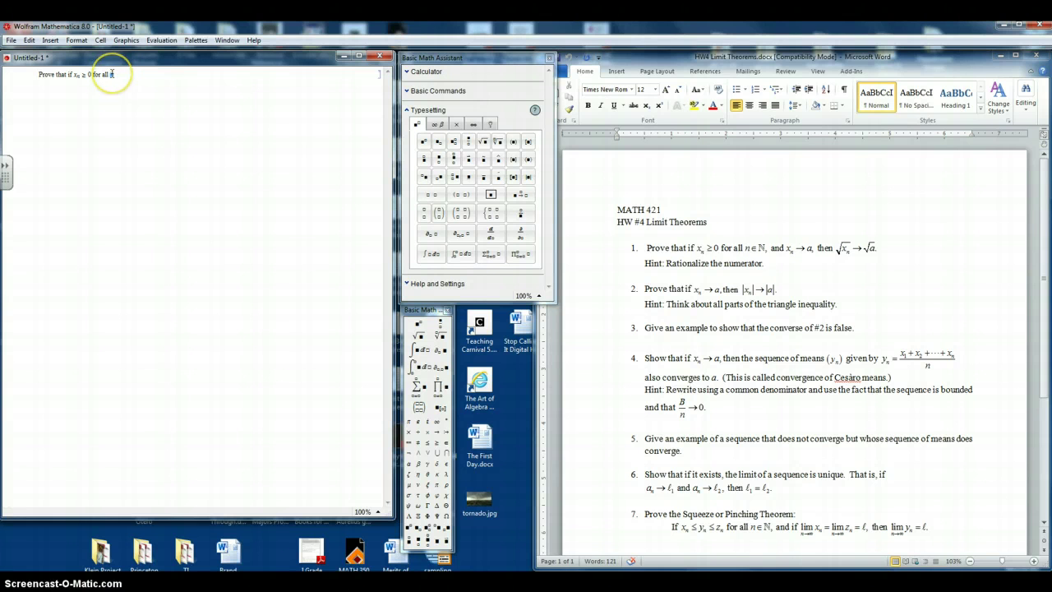
type("n")
left_click(169, 119)
- Append '∈ ℕ, and' after n using the operator and special-symbol palette tabs
mouse_move(143, 138)
left_mouse_down()
mouse_move(106, 150)
mouse_move(104, 169)
left_mouse_up()
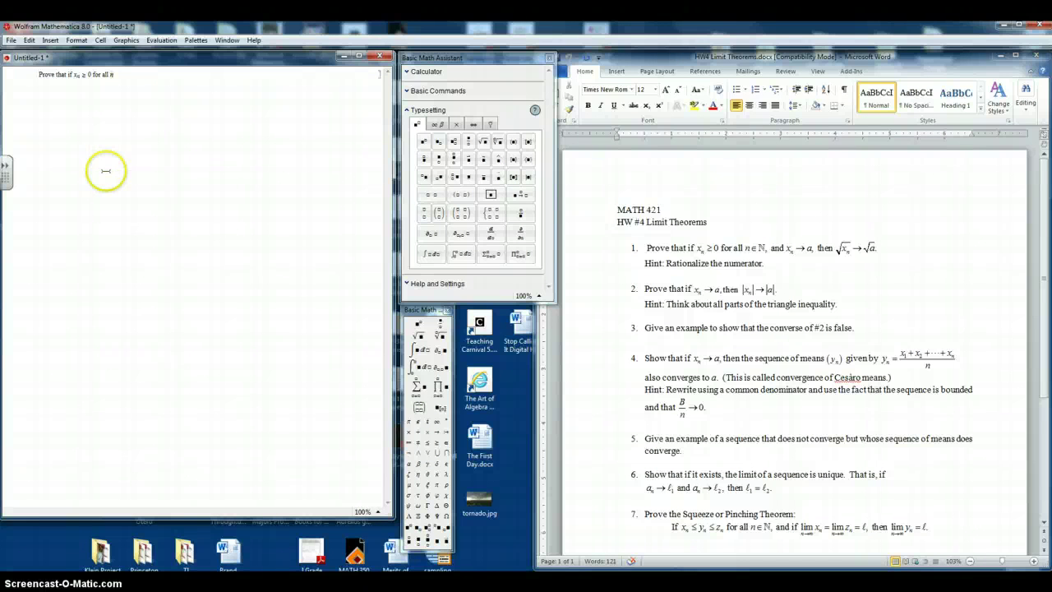
left_click(253, 147)
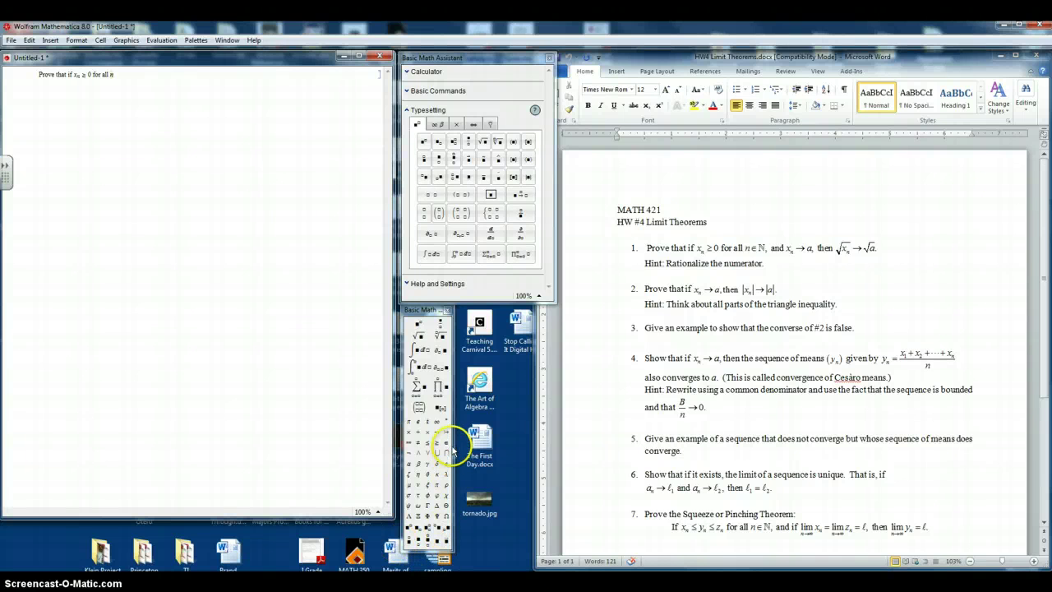
left_click(438, 124)
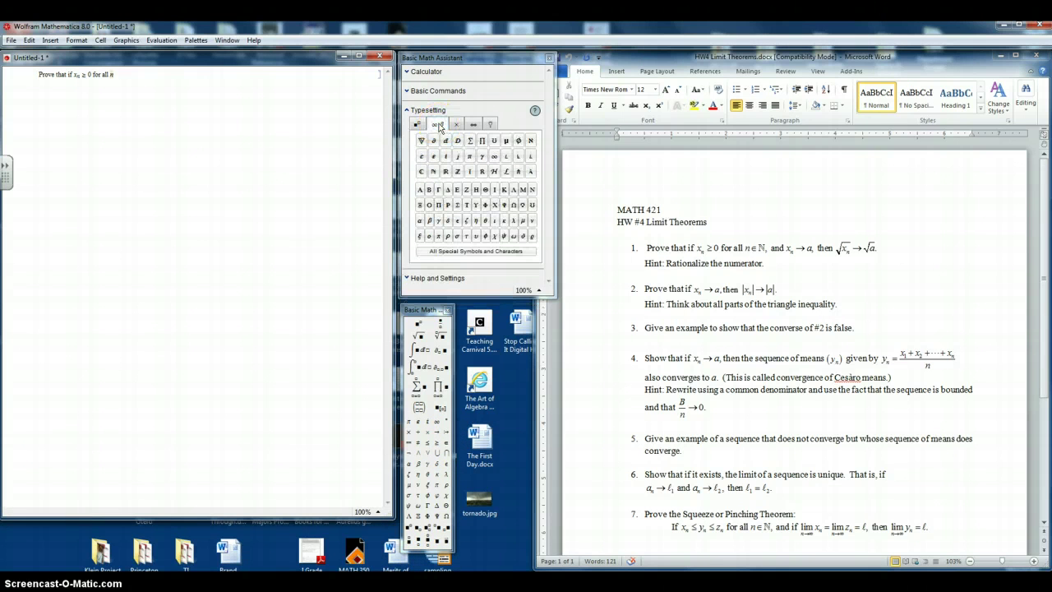
left_click(458, 124)
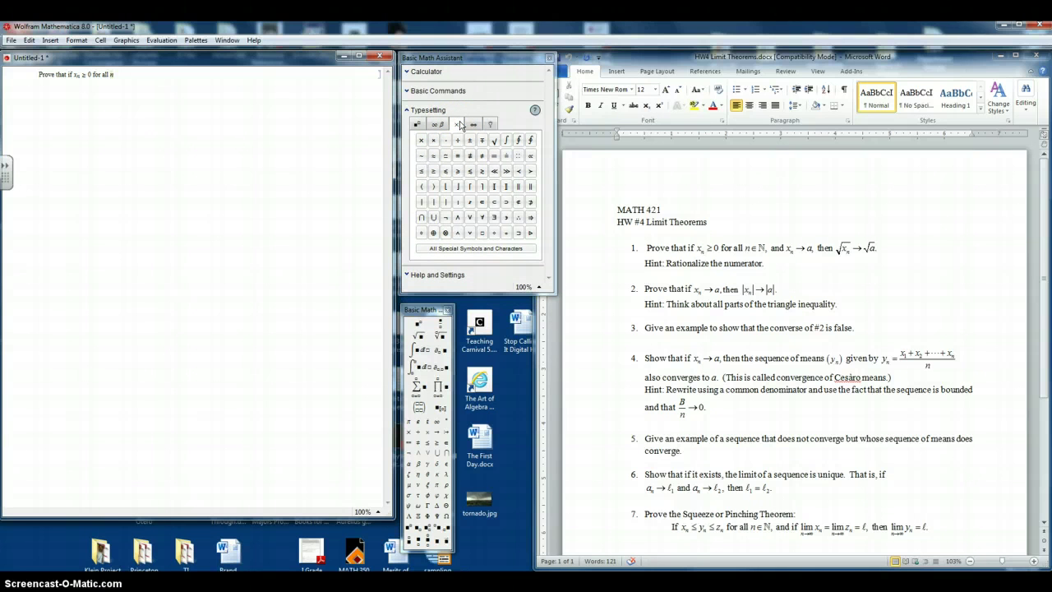
left_click(483, 202)
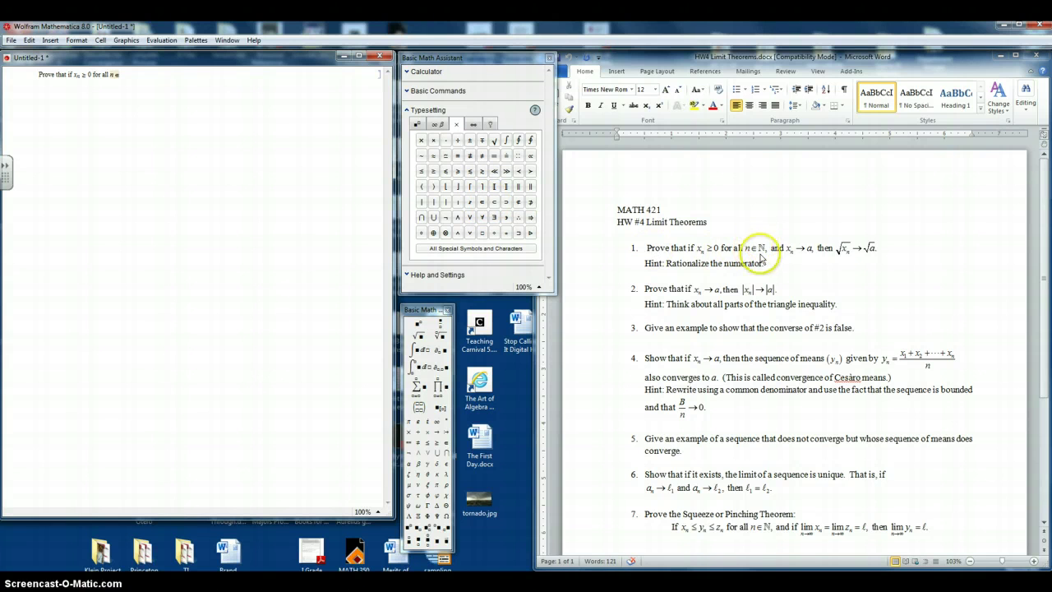
left_click(437, 124)
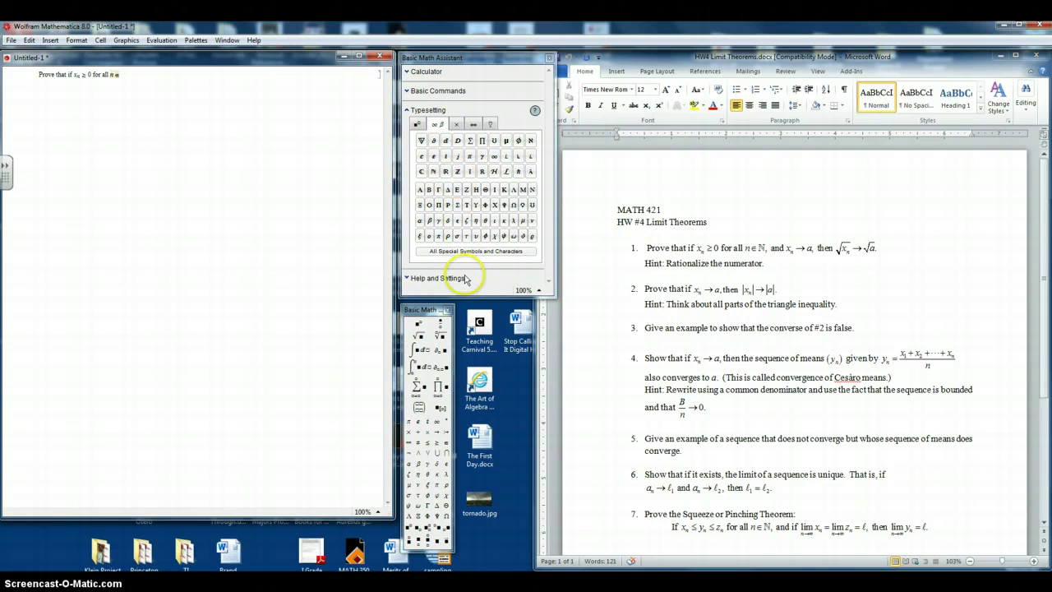
left_click(433, 174)
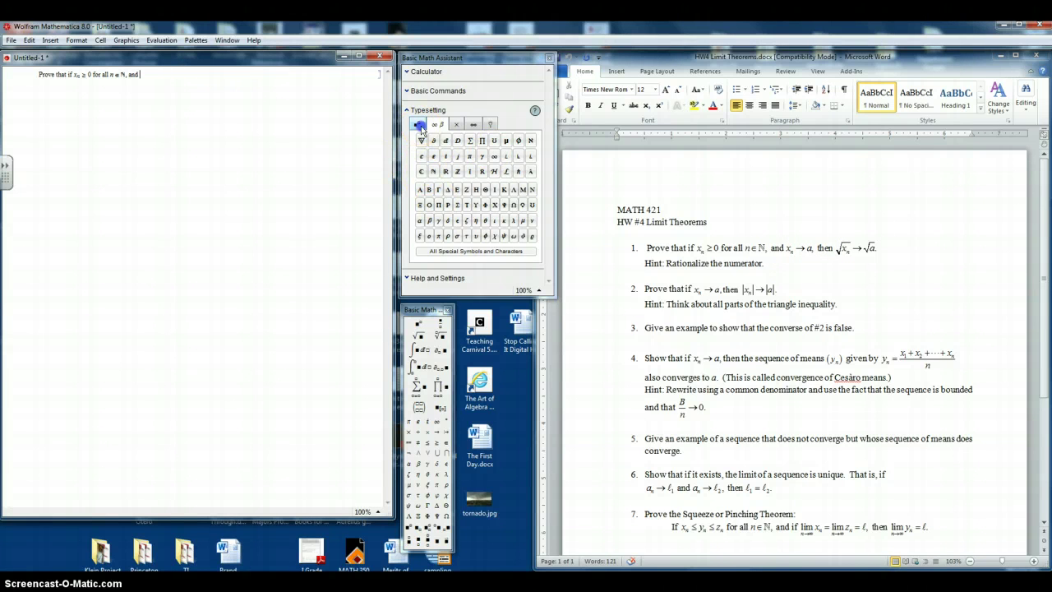
- Typeset a subscripted x_n after 'and' with the subscript template
left_click(418, 126)
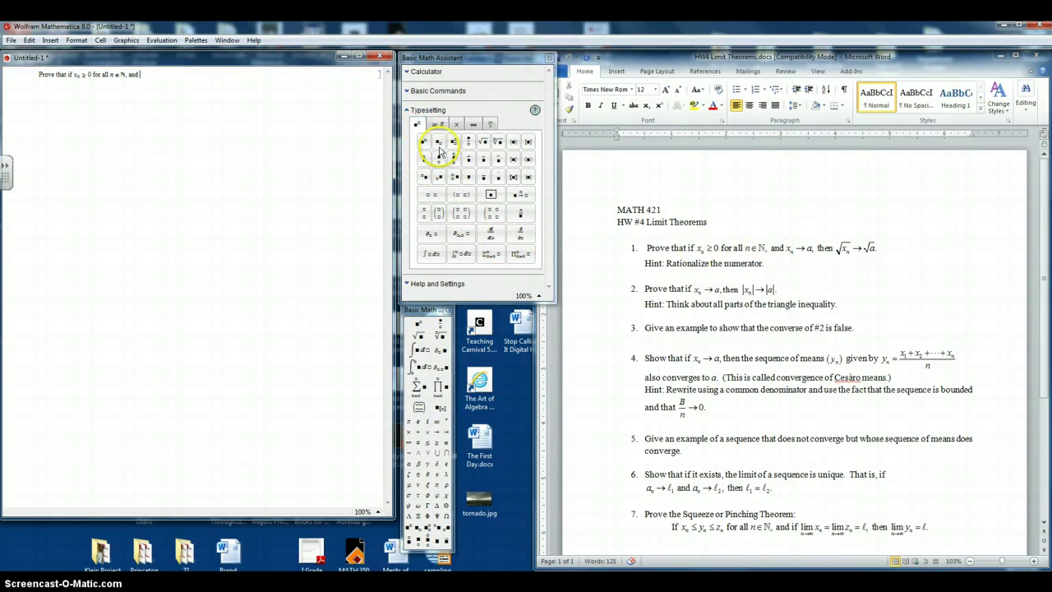
left_click(439, 142)
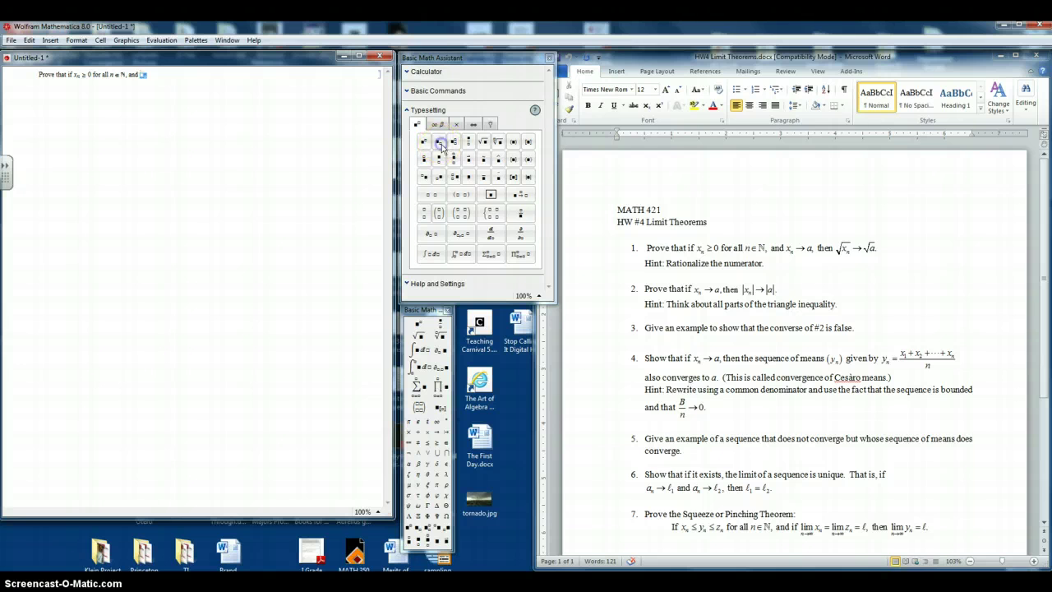
left_click(142, 74)
left_click(176, 153)
left_click(142, 76)
type("x")
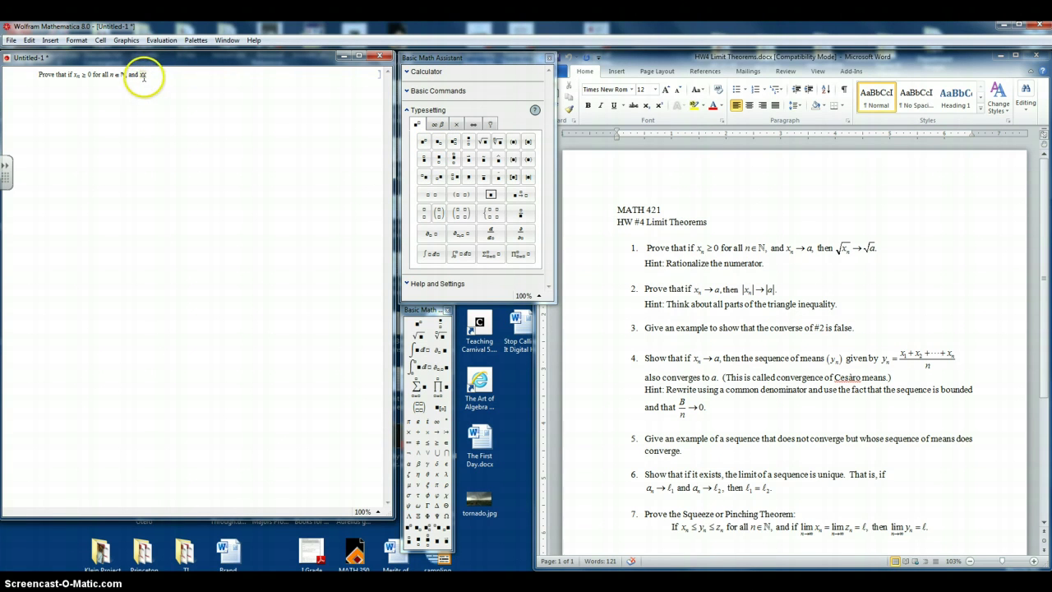
type("n")
left_click(157, 88)
left_click(308, 87)
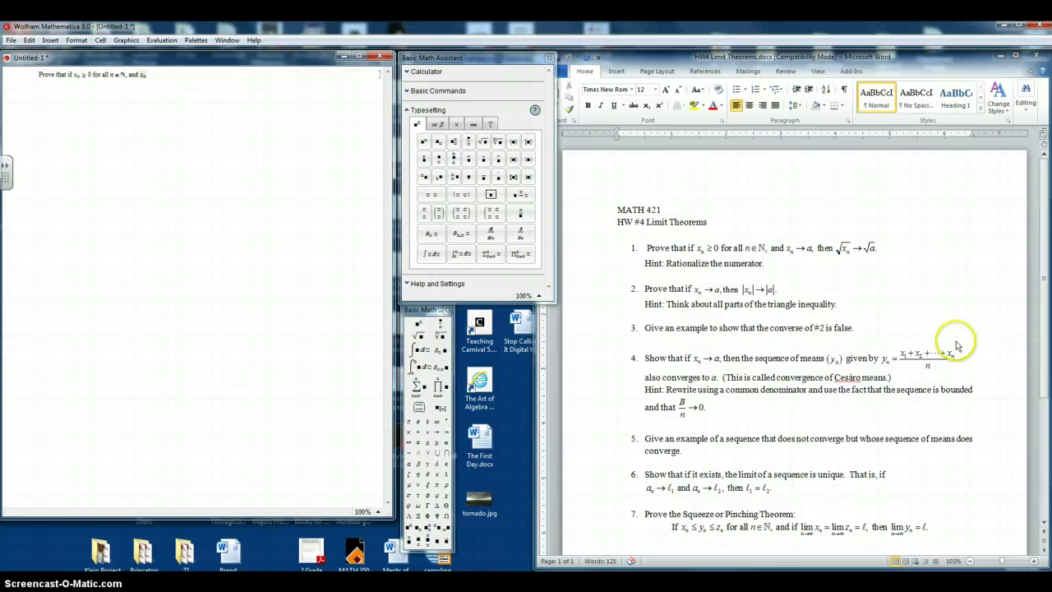
- Add '→ a, then' after x_n using the Arrows tab
left_click(472, 125)
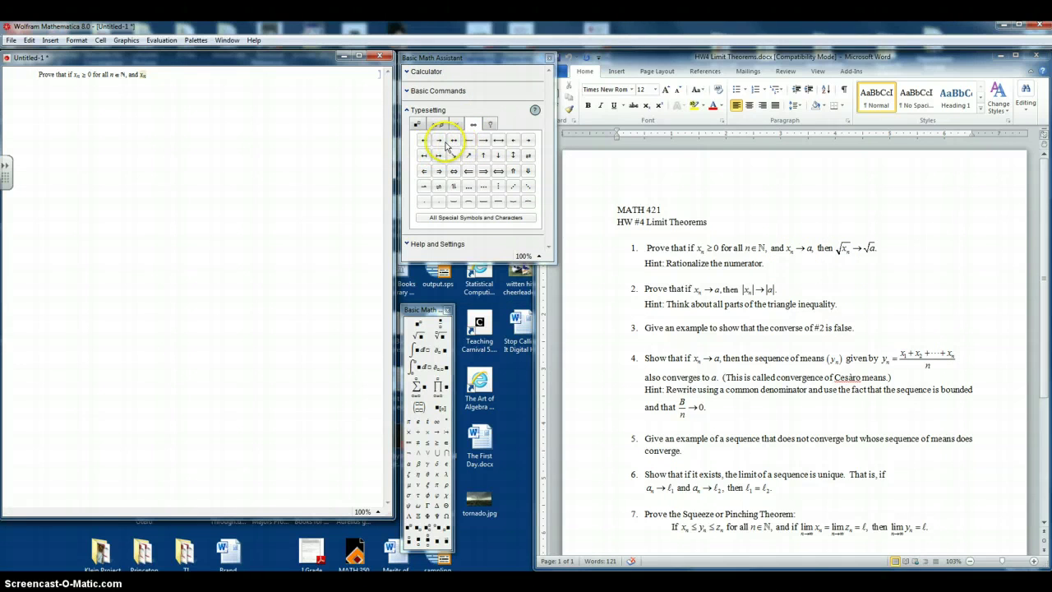
left_click(440, 145)
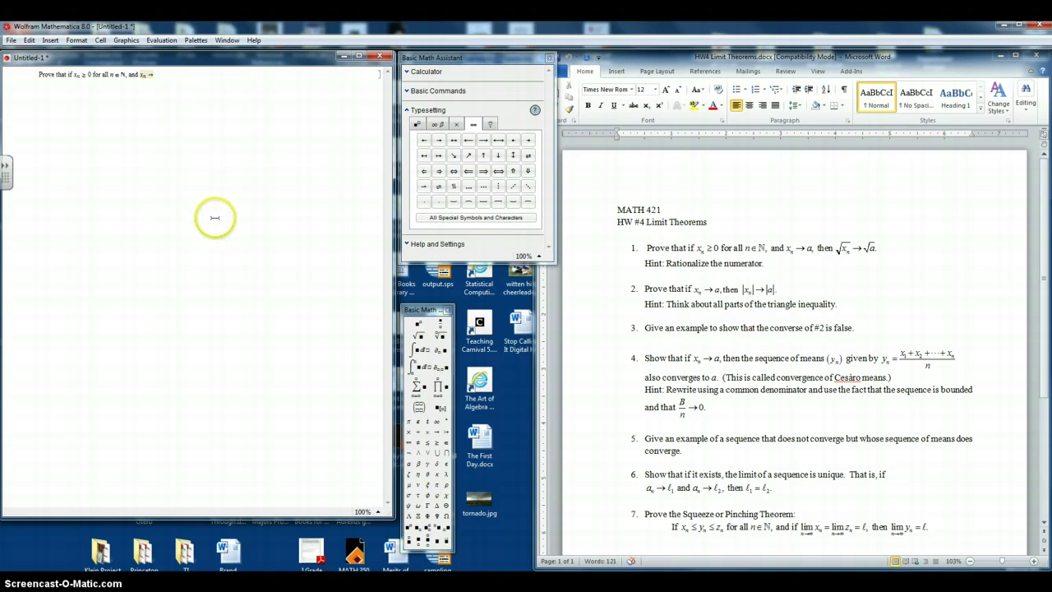
type("a, then")
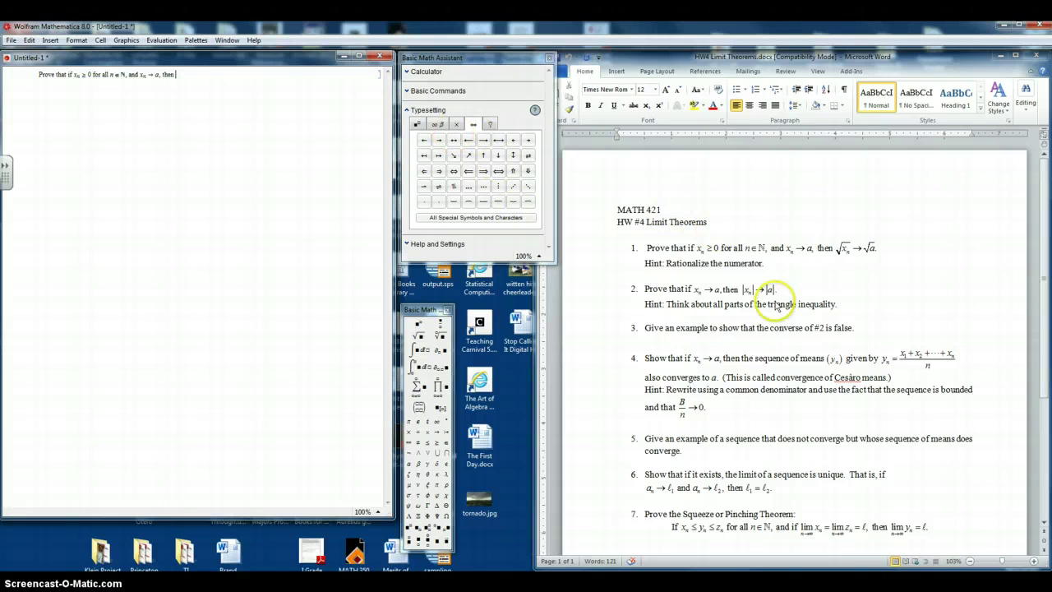
- Typeset √x_n after 'then' by nesting a subscript template inside a square root
left_click(418, 125)
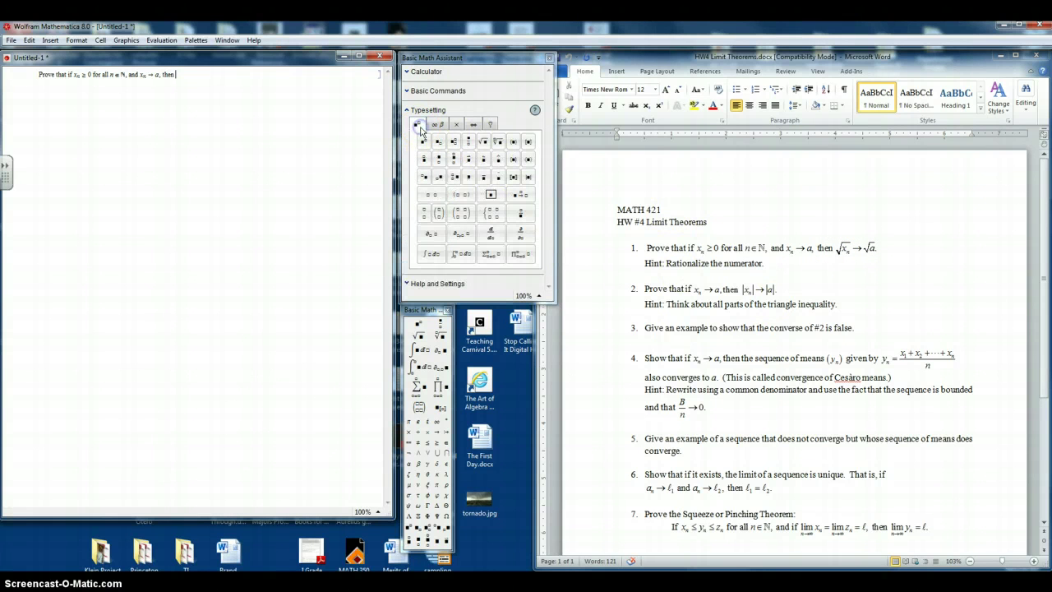
left_click(484, 144)
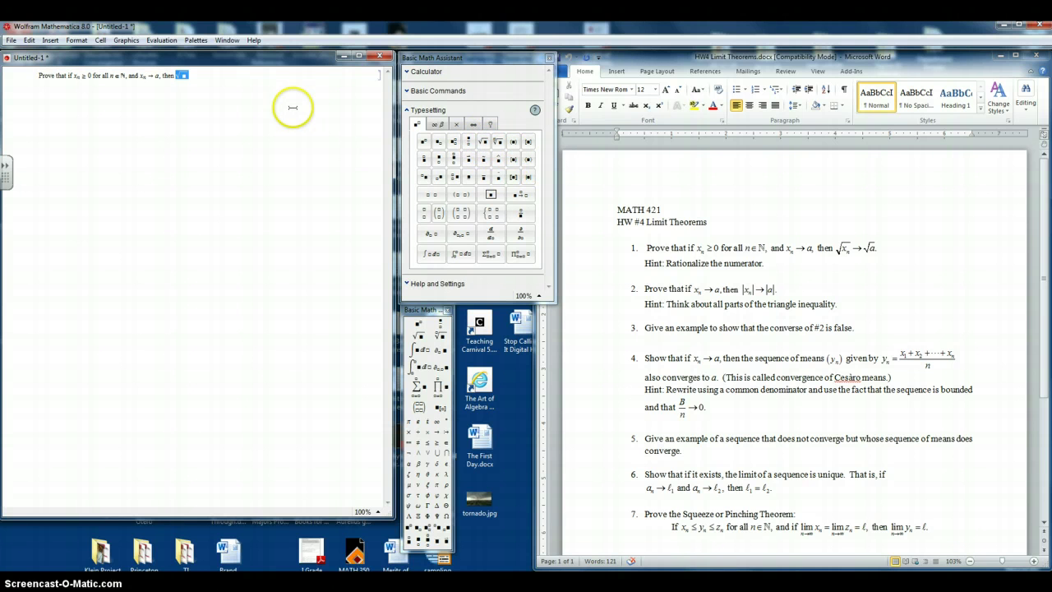
left_click(184, 75)
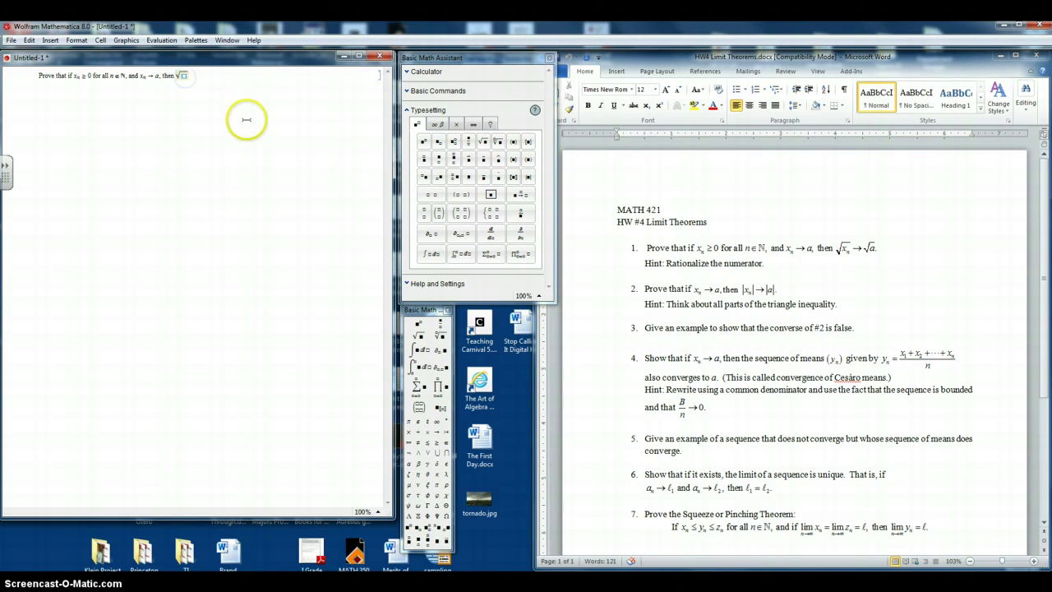
left_click(182, 76)
left_click(183, 76)
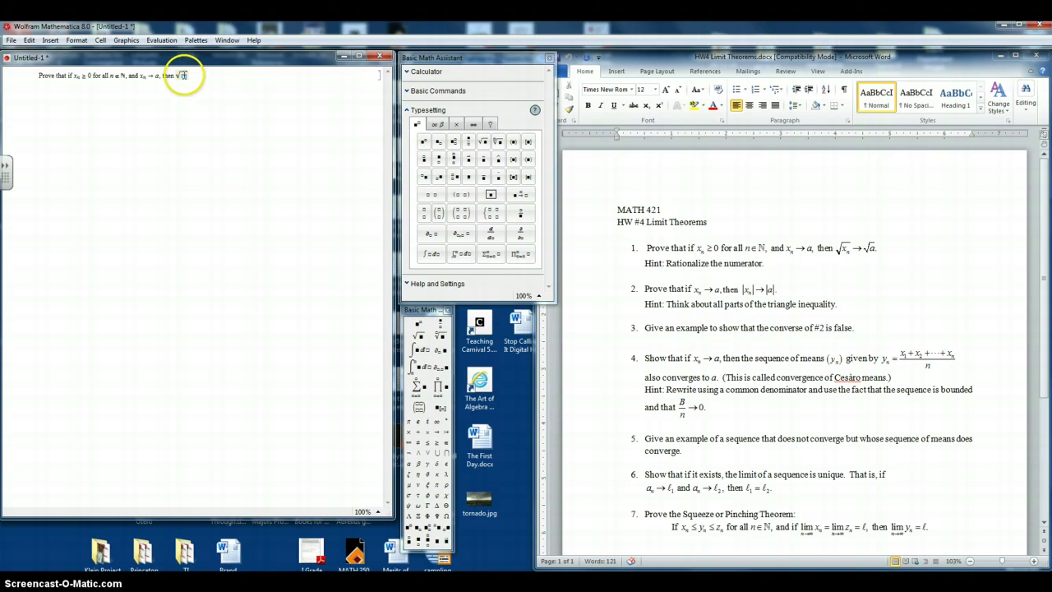
left_click(438, 143)
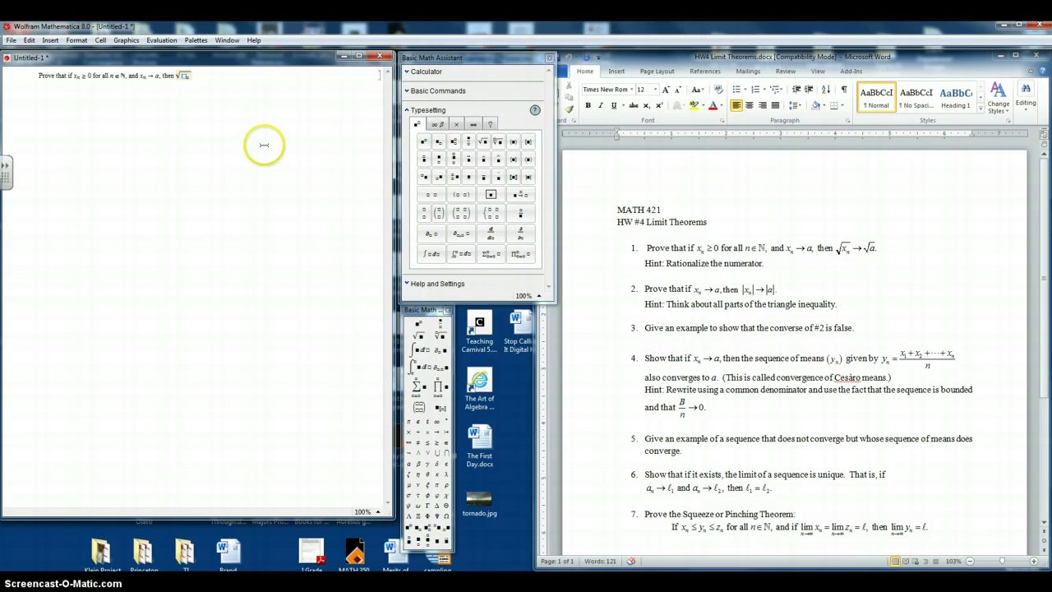
left_click(183, 75)
type("x")
left_click(185, 78)
type("n")
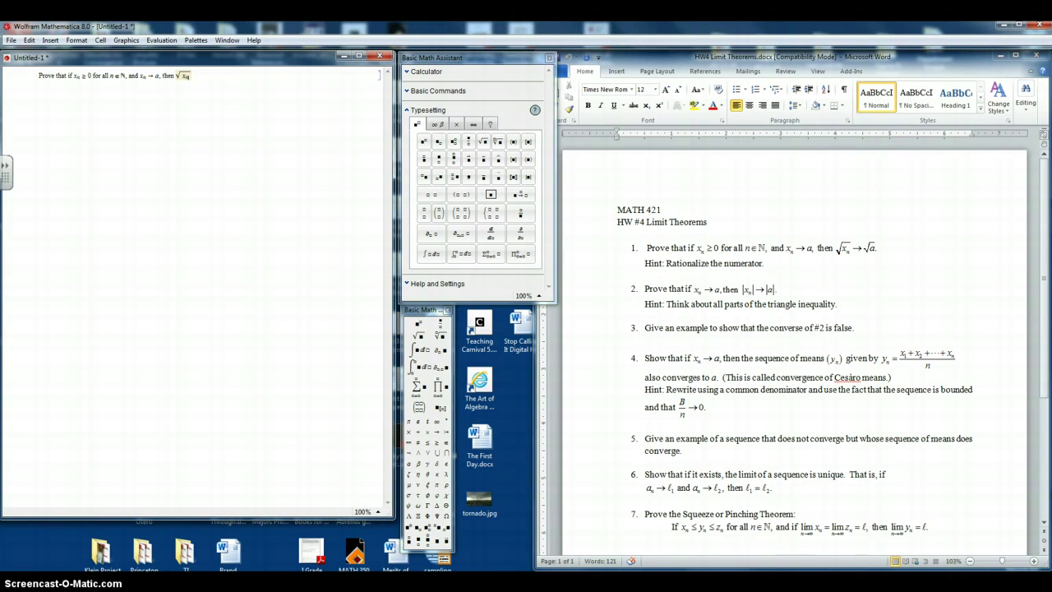
left_click(190, 97)
left_click(129, 90)
left_click(153, 255)
left_click(165, 254)
- Finish the conclusion with '→ √a' using the arrow and square-root templates
left_click(475, 125)
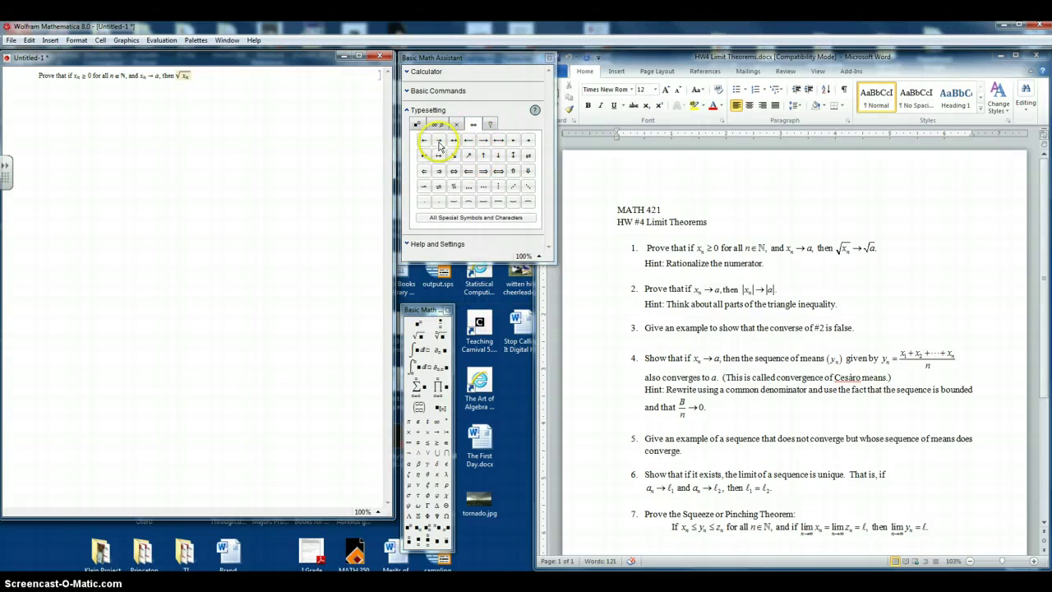
left_click(439, 141)
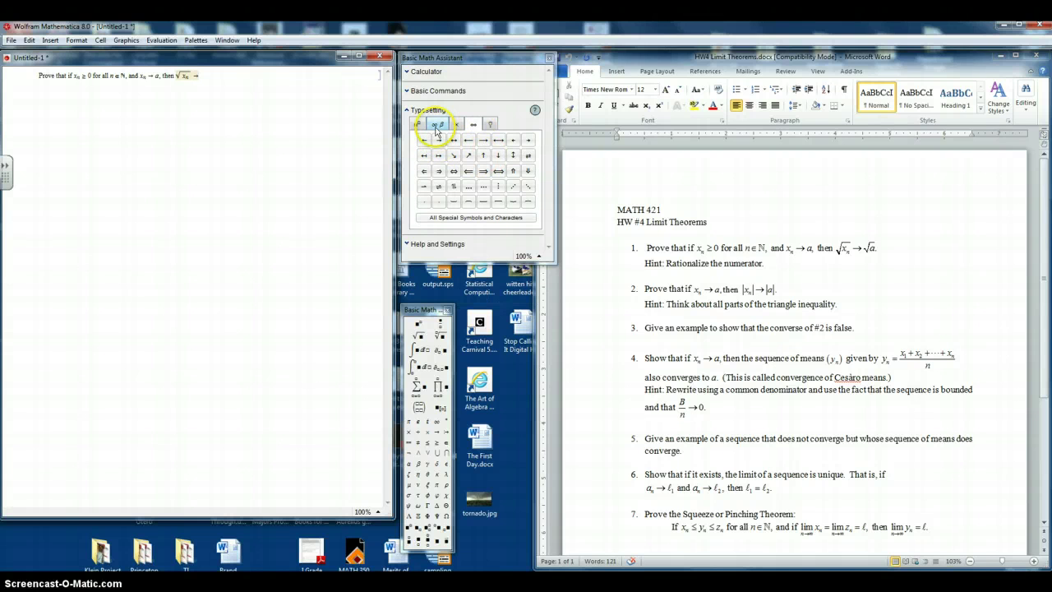
left_click(423, 126)
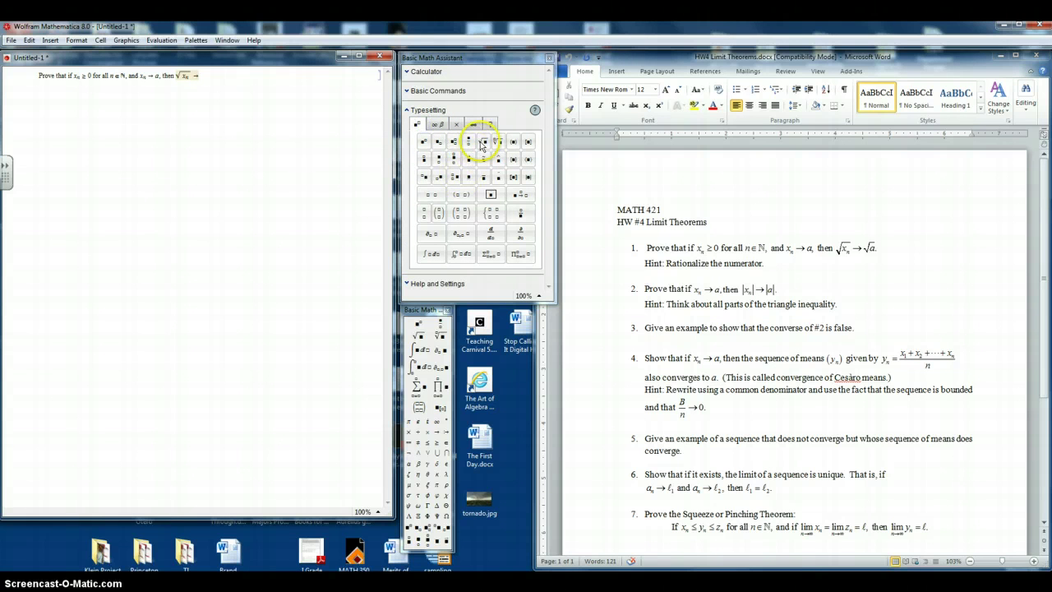
left_click(482, 142)
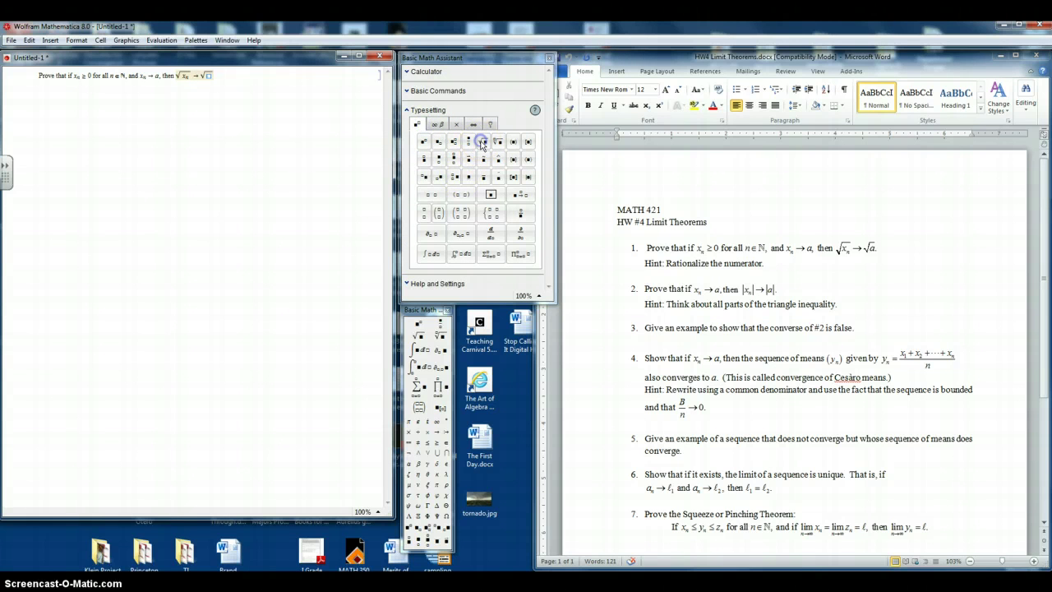
left_click(208, 76)
type("a")
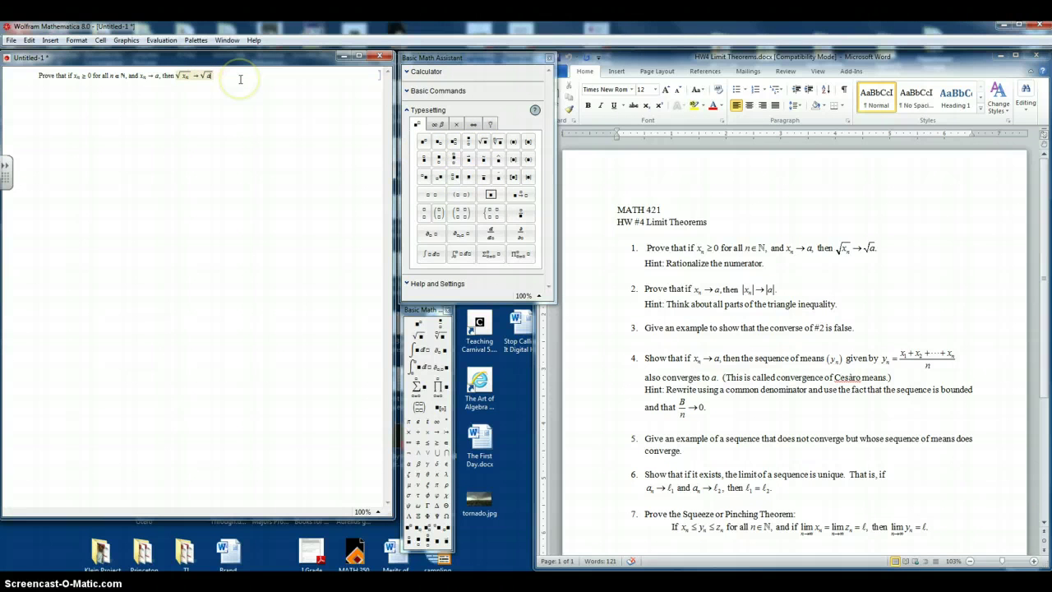